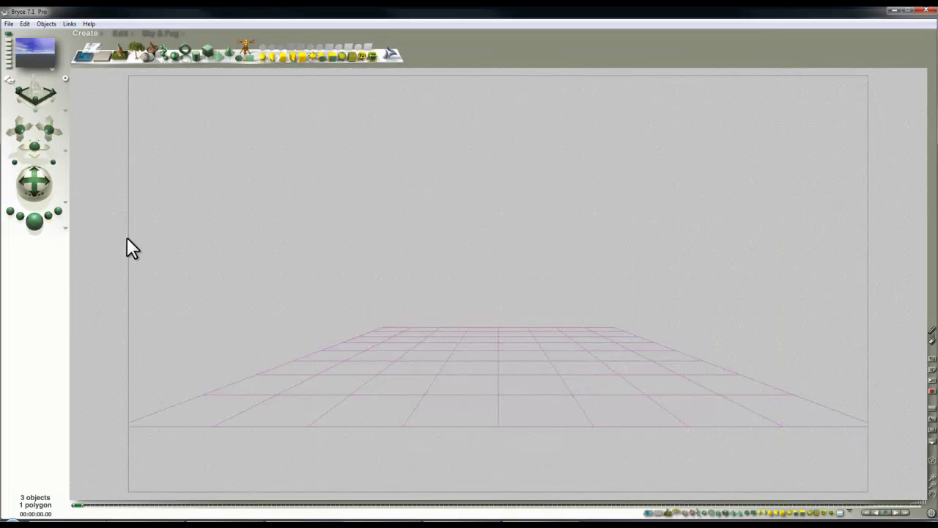
Step: Set the render priority to Low
left_click(65, 229)
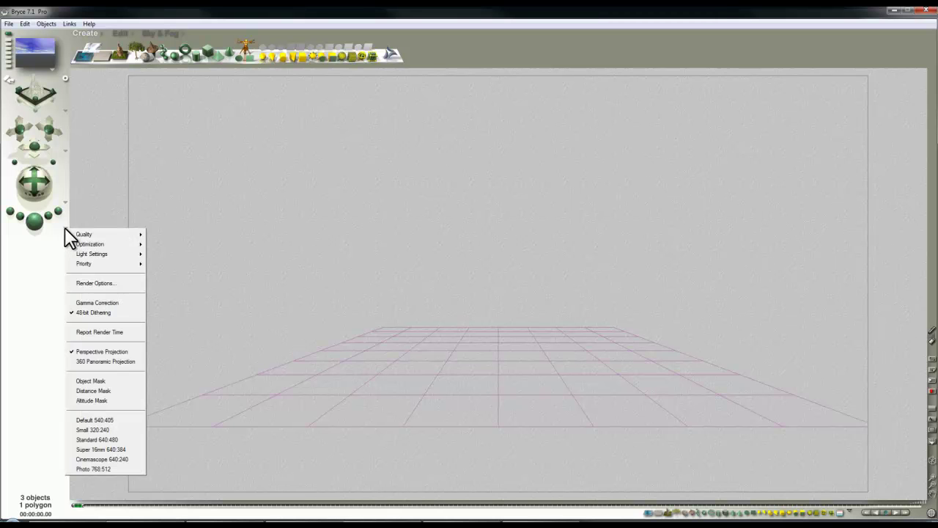
mouse_move(87, 266)
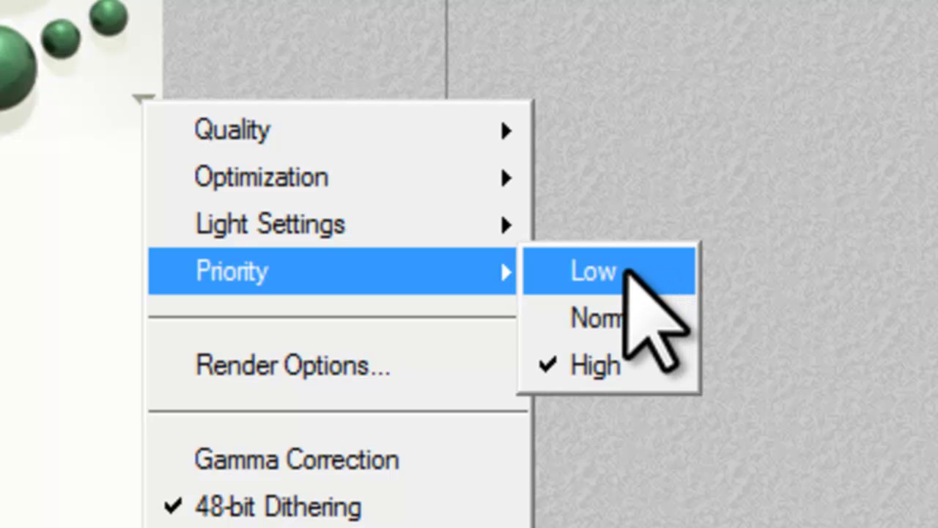
left_click(624, 271)
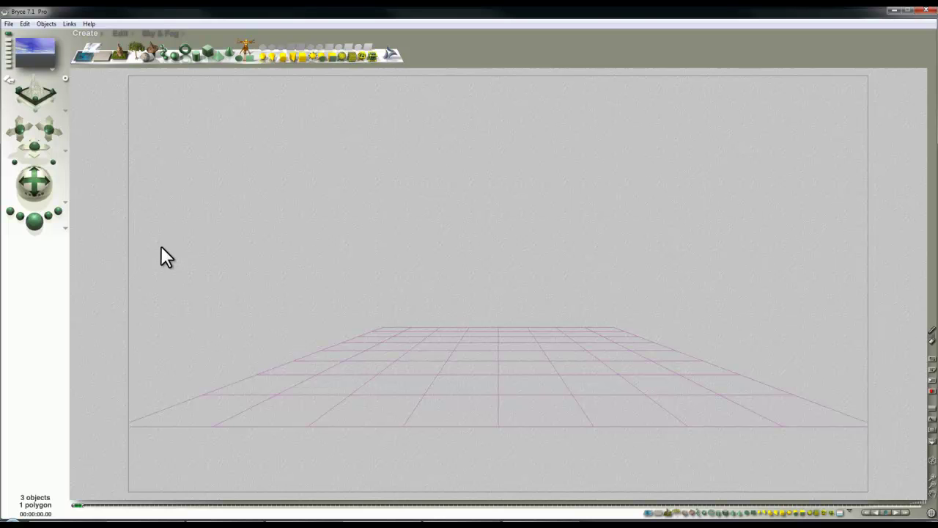
Step: Set up the document with a 1:1 aspect ratio and a resolution of 500 x 500
left_click(9, 24)
left_click(22, 43)
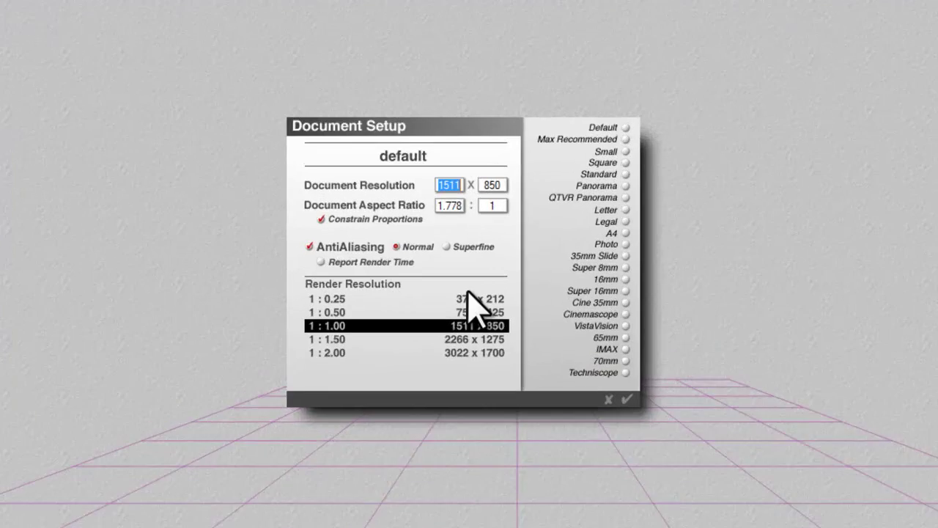
type("5")
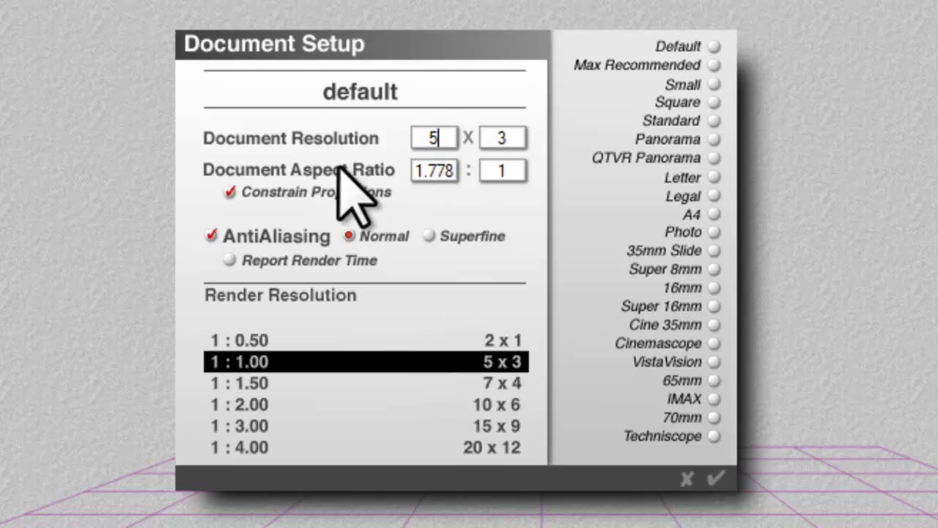
double_click(433, 139)
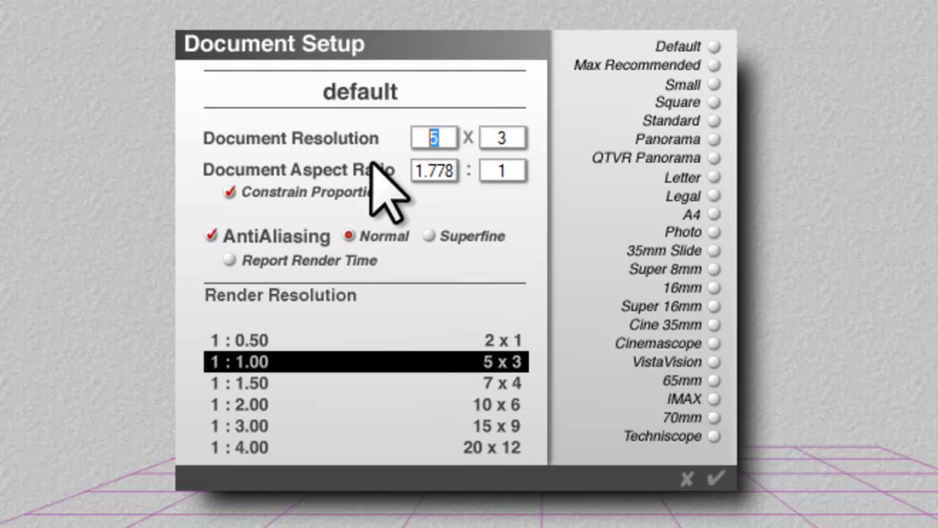
type("500")
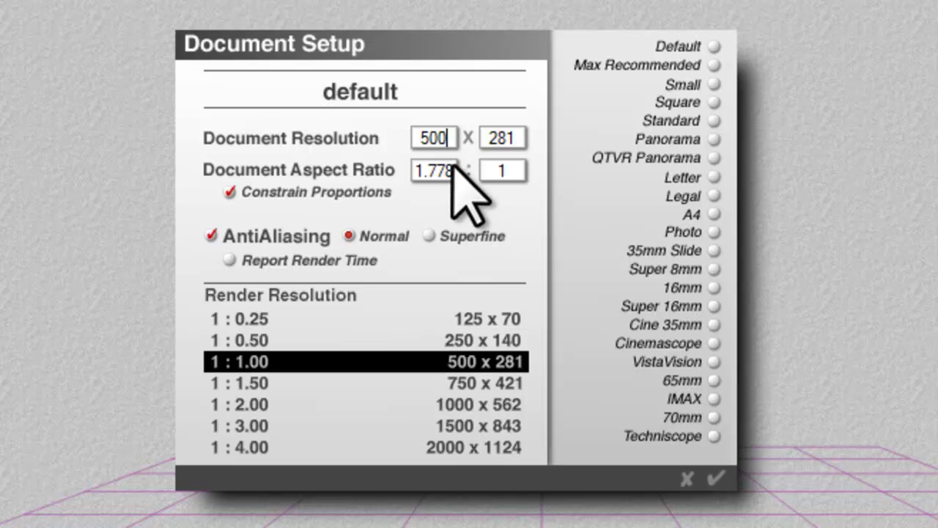
double_click(452, 166)
type("1")
double_click(438, 139)
type("5")
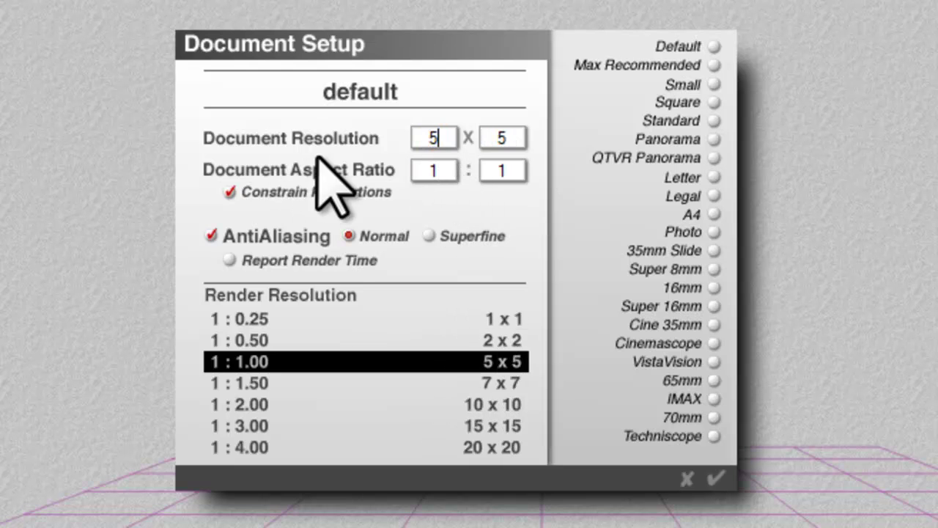
type("00")
left_click(713, 478)
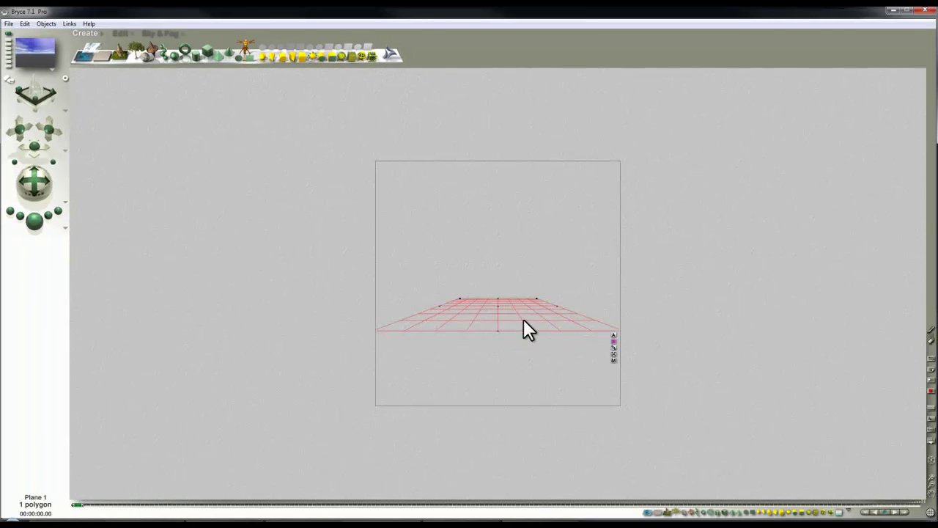
Step: Delete the ground plane and insert the Trefoil preset from the Misc object category
left_click(524, 318)
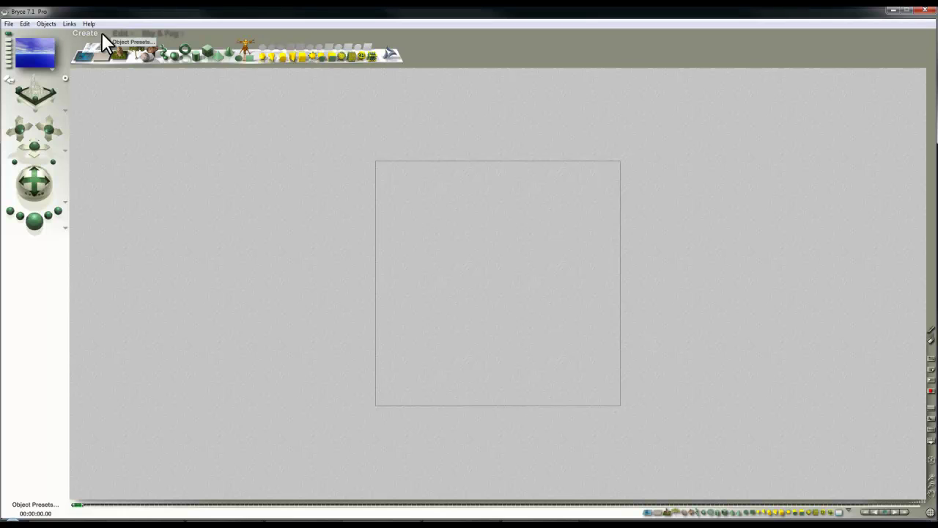
left_click(102, 32)
left_click_drag(366, 259, 371, 288)
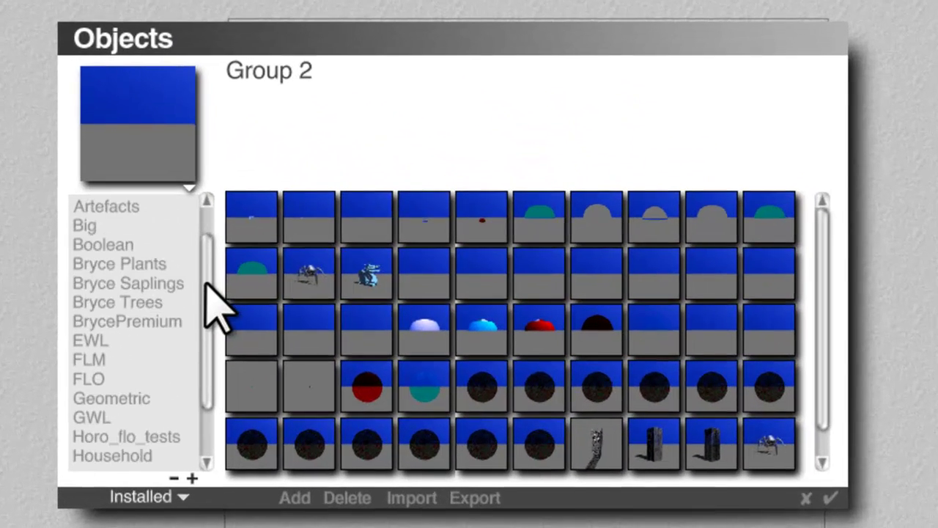
left_click_drag(205, 303, 204, 315)
left_click(116, 264)
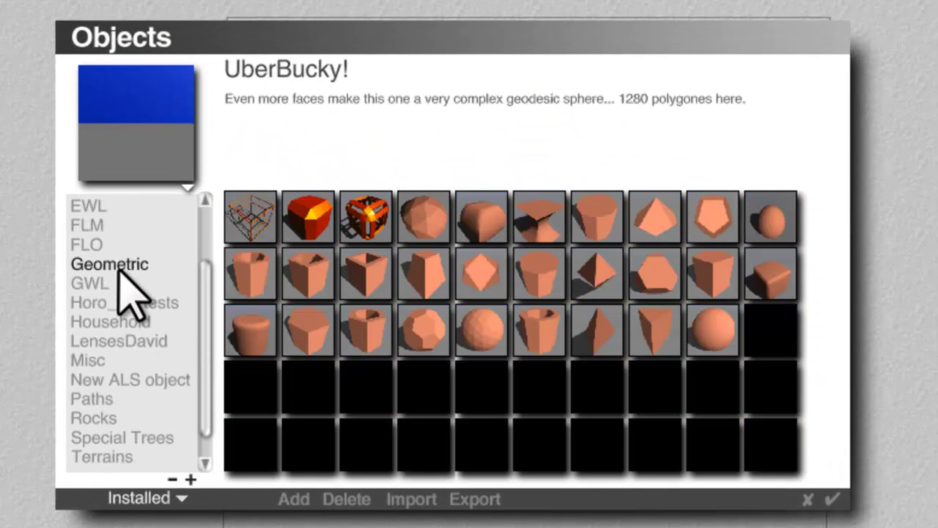
left_click(110, 363)
left_click(309, 338)
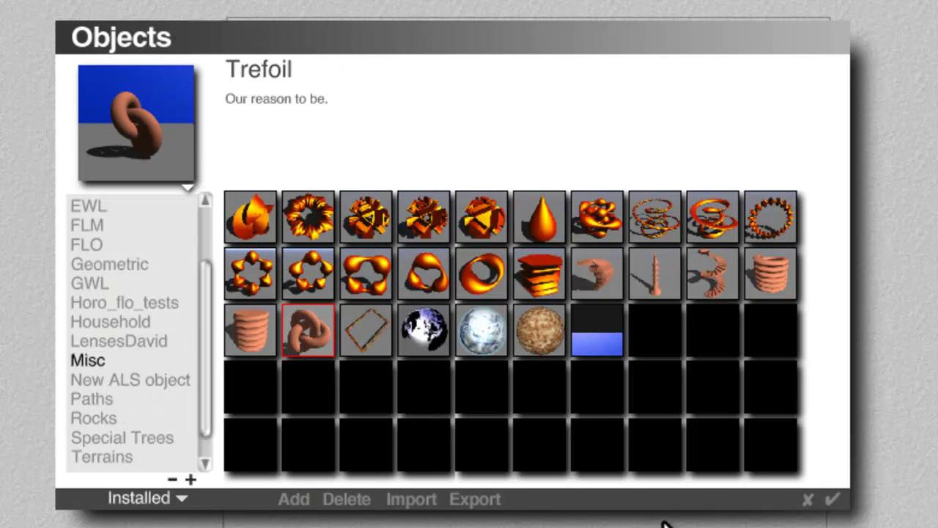
left_click(833, 499)
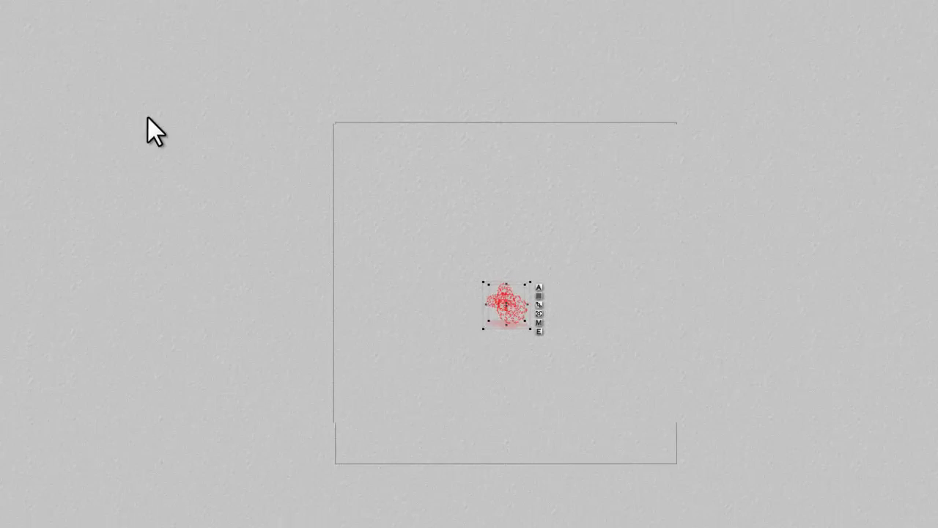
Step: Enlarge the trefoil and adjust the camera so the knot fills the frame, checking it with a test render
left_click(121, 33)
left_click_drag(119, 55, 470, 361)
key("2")
left_click_drag(518, 319, 450, 100)
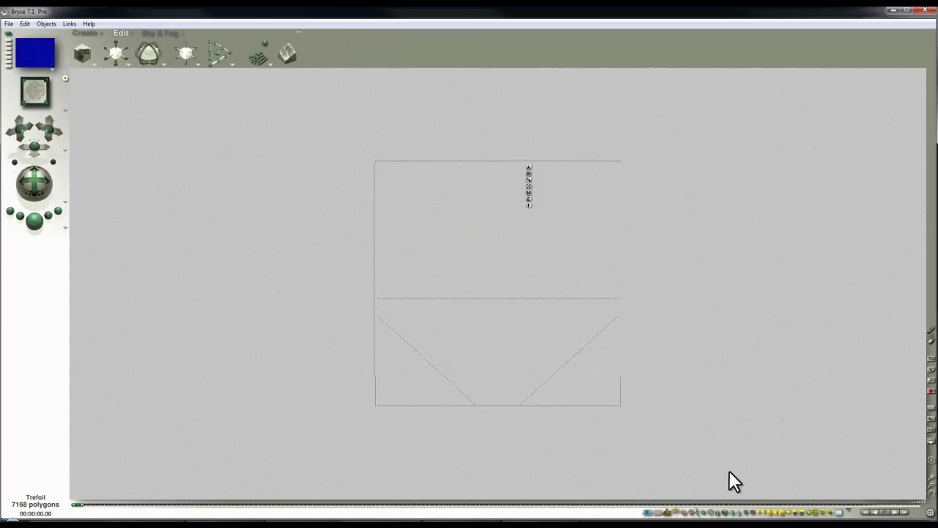
key("1")
left_click_drag(56, 160, 53, 132)
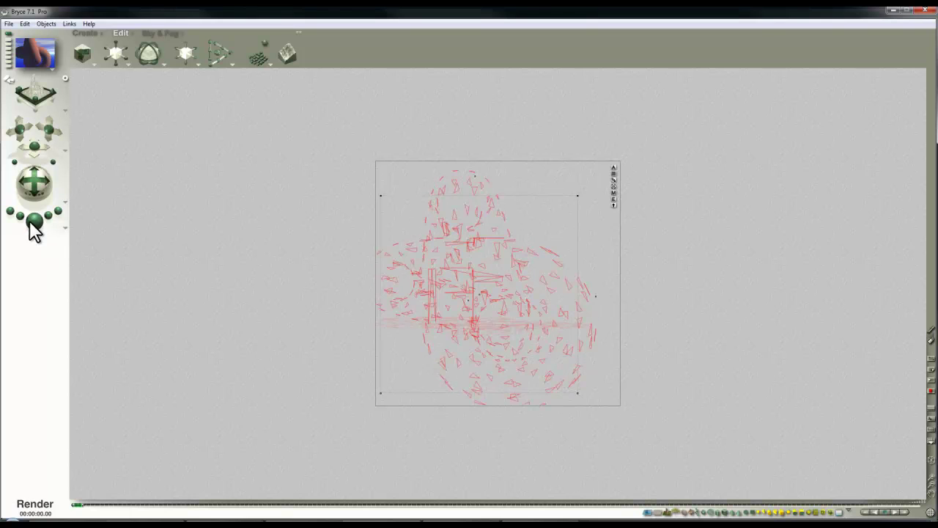
left_click(30, 223)
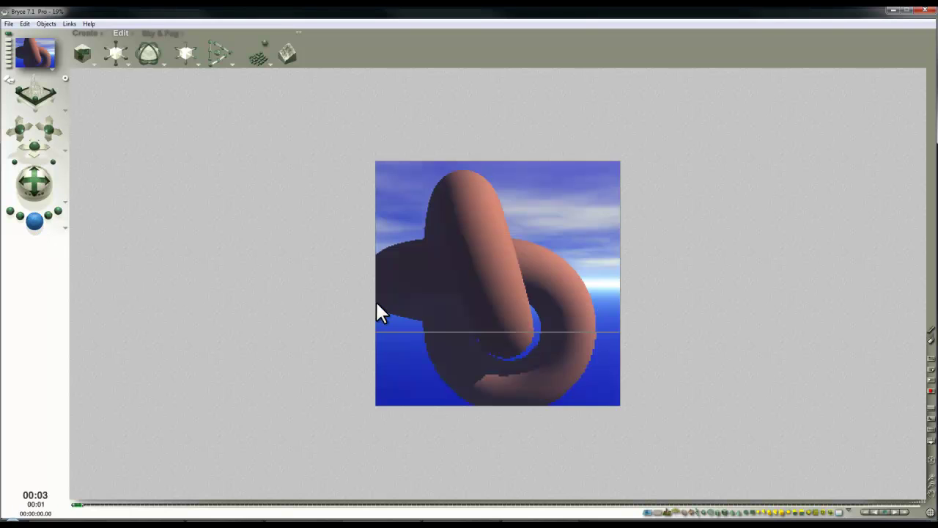
left_click(460, 337)
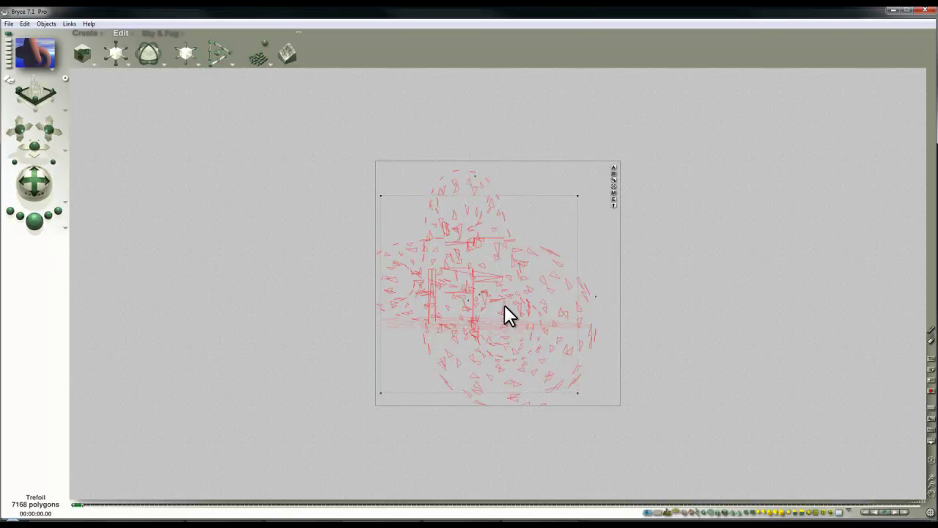
Step: Give the trefoil the Grey Painted Metal preset from the Pick 43 metals 2 material category
left_click(615, 191)
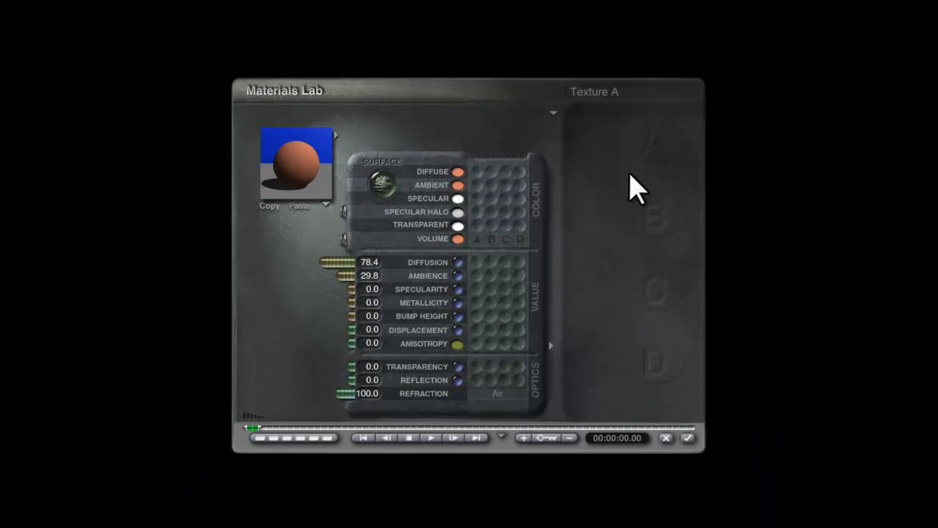
left_click(298, 103)
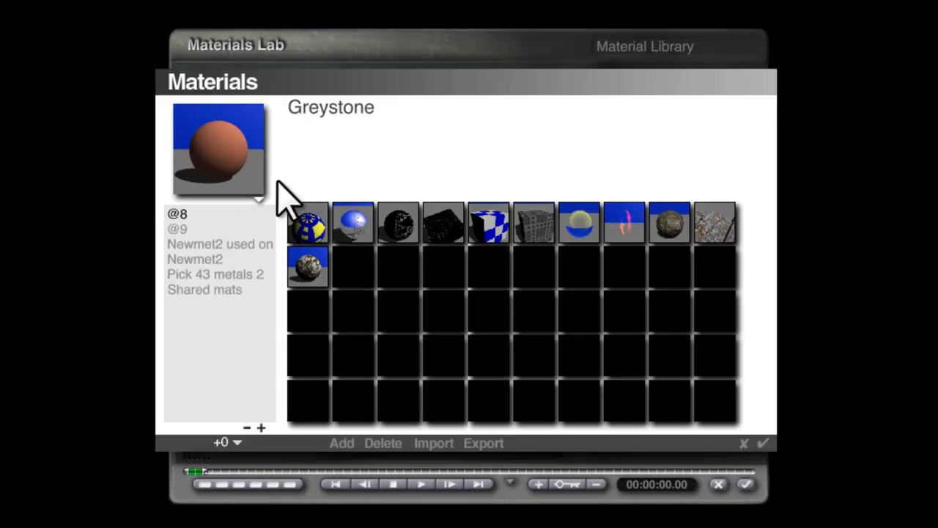
left_click(209, 274)
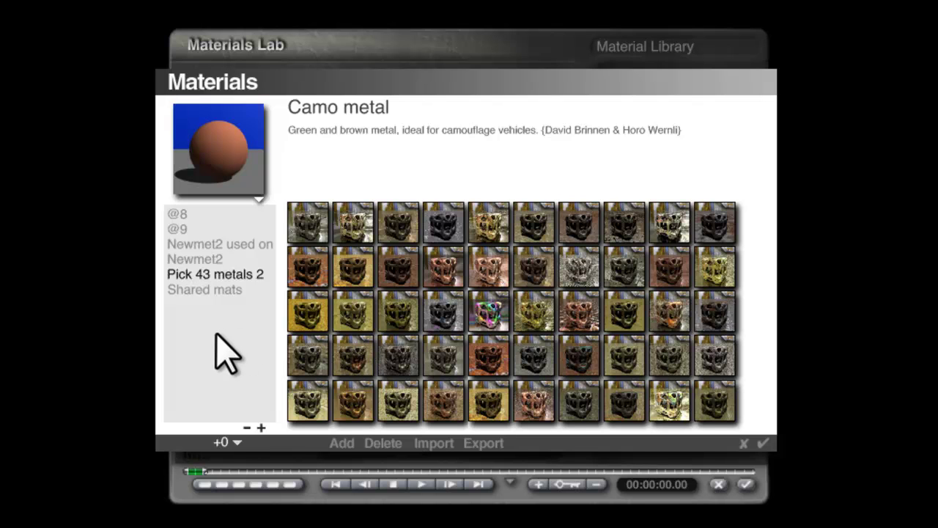
left_click(443, 315)
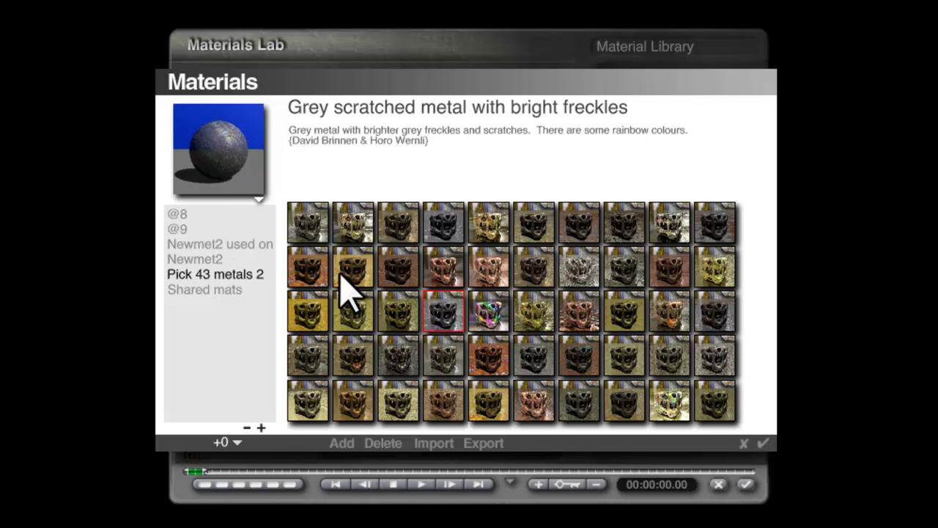
left_click(536, 363)
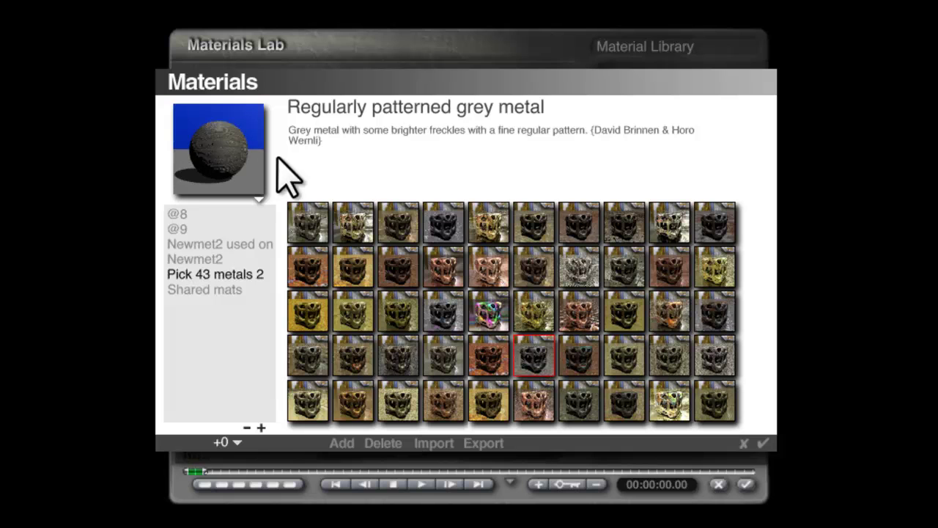
left_click(438, 230)
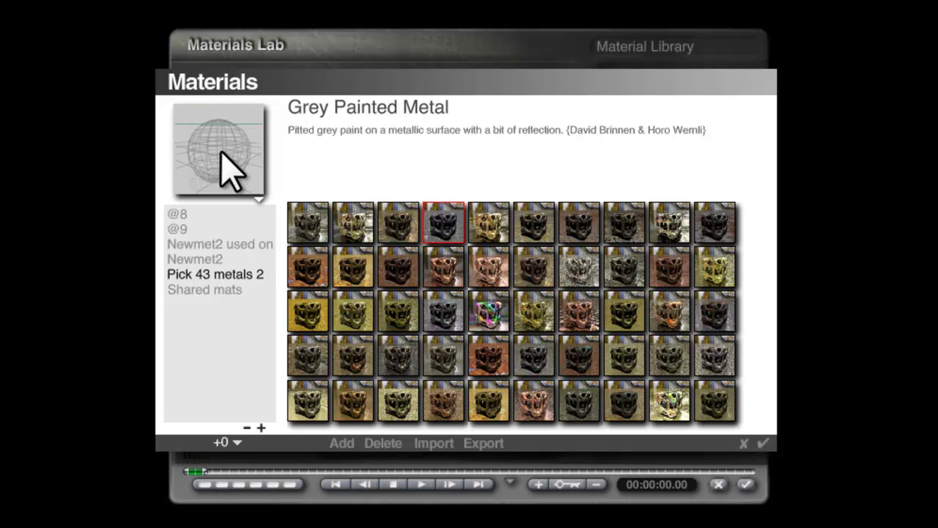
left_click(765, 443)
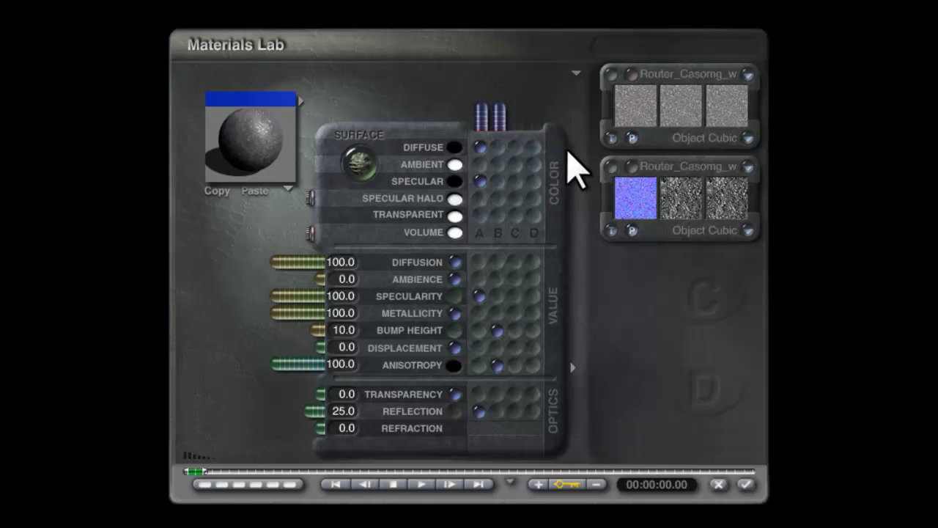
Step: Set the scale of the material's A and B textures to 4% on X, Y and Z, and apply the material
left_click(629, 74)
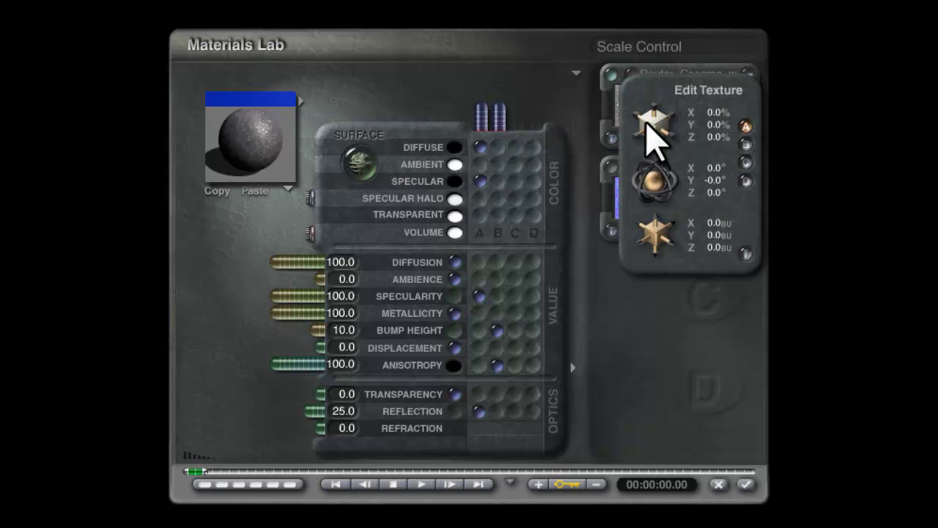
left_click(748, 253)
left_click(620, 184)
left_click(744, 125)
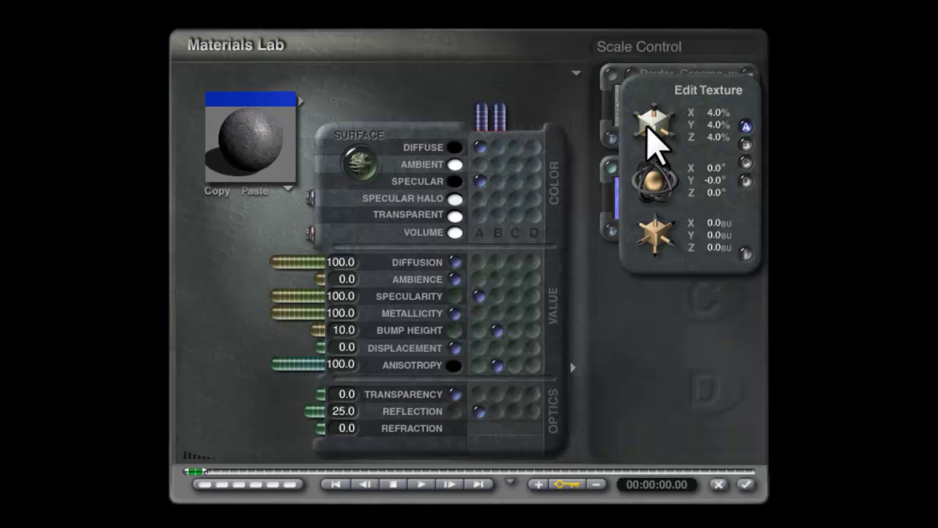
left_click(745, 252)
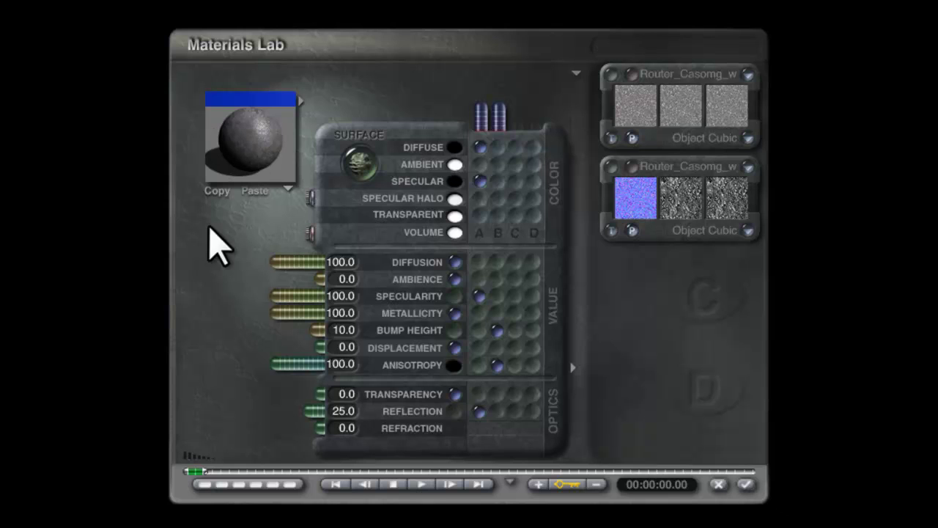
left_click(744, 485)
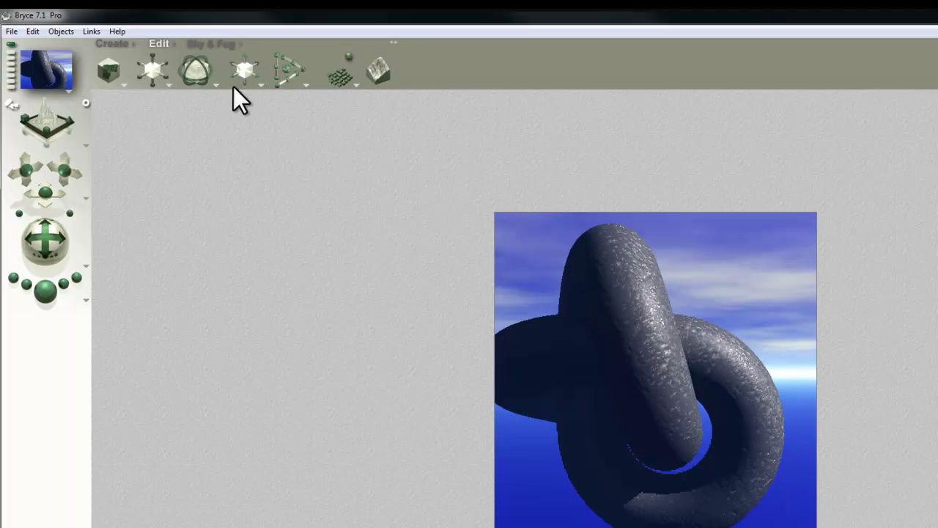
Step: Enable an HDRI image in the sky's image-based lighting settings and load Puddle_1280.hdr
left_click(207, 43)
left_click(319, 48)
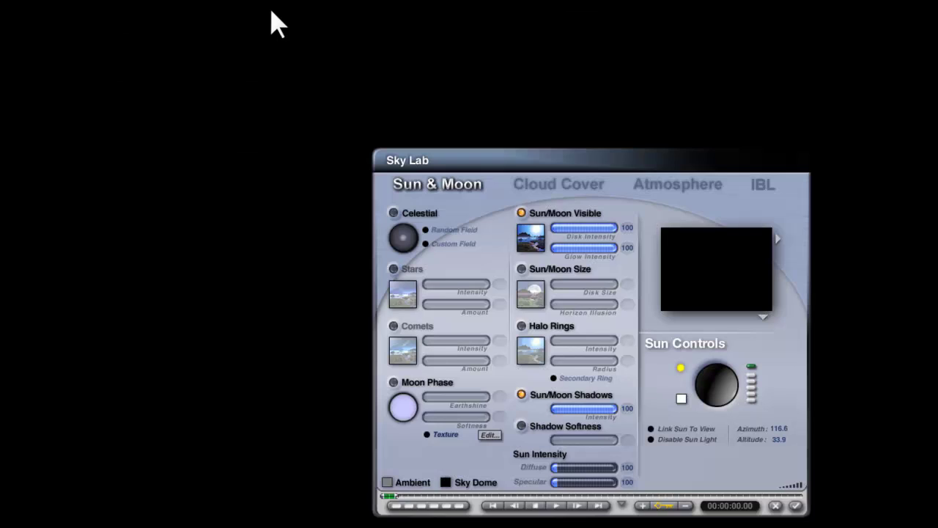
left_click(764, 185)
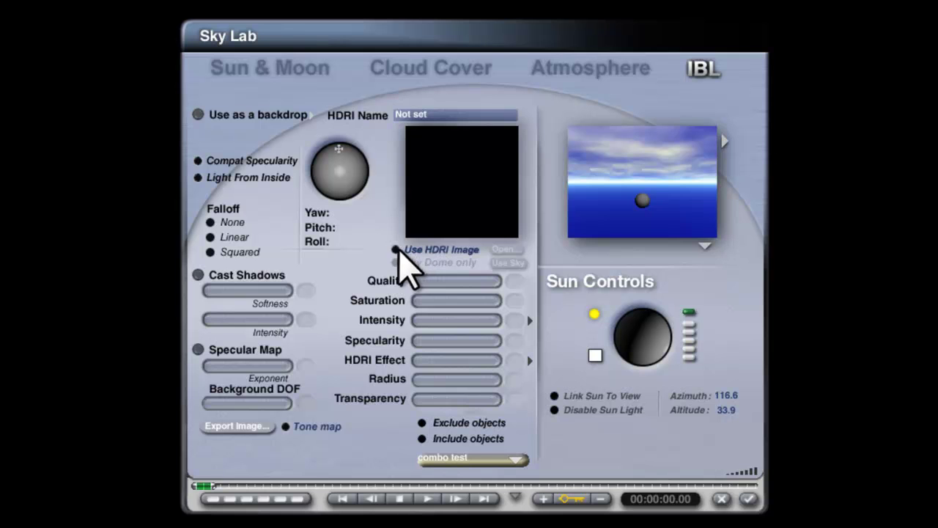
left_click(396, 250)
left_click(504, 249)
left_click(360, 268)
left_click(631, 357)
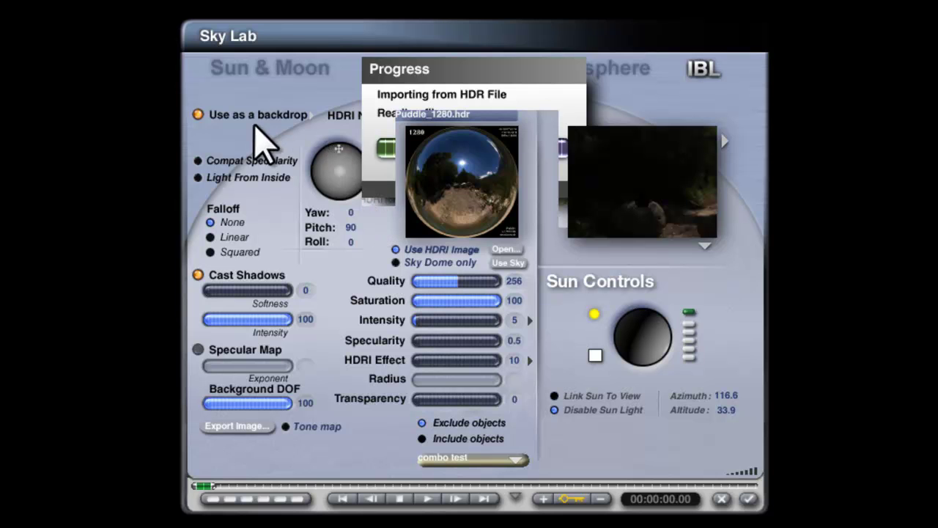
Step: Set the HDRI intensity to 8 and its specularity to 0, and re-enable the sun light
left_click(514, 319)
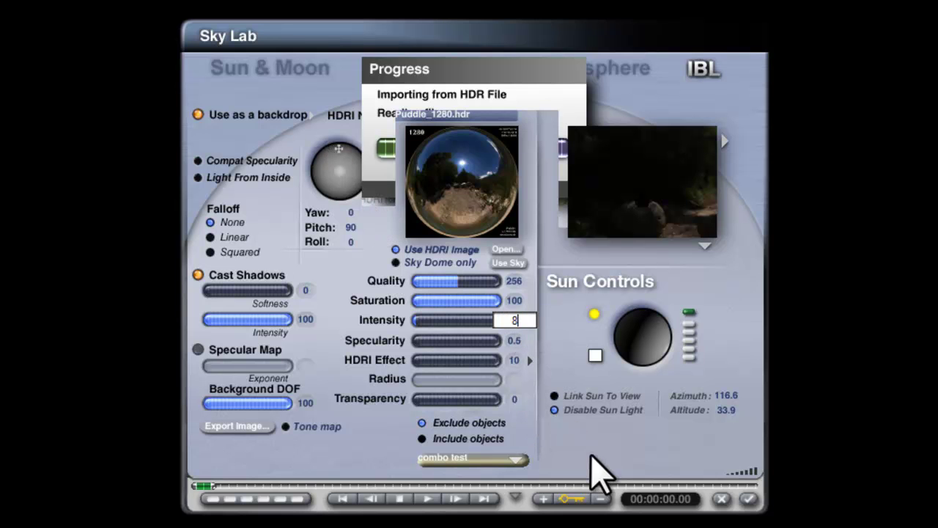
type("8")
key("Return")
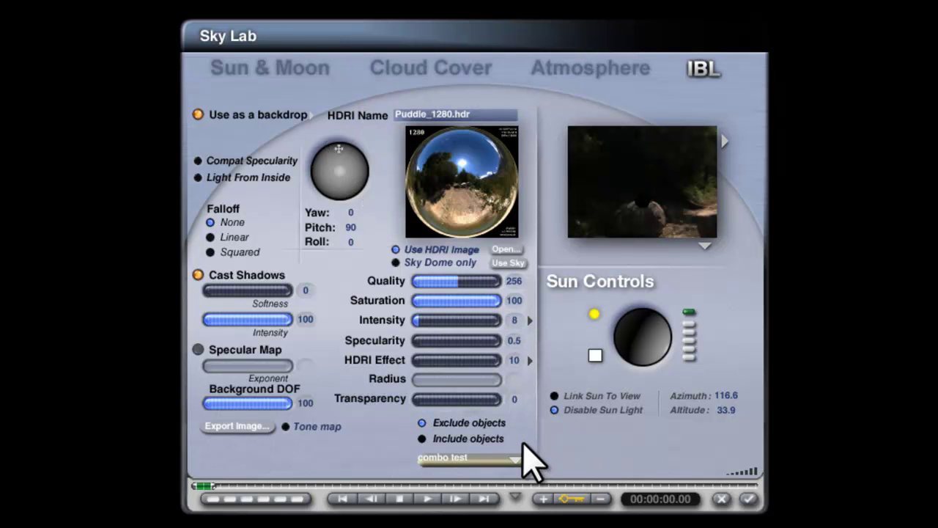
left_click(514, 340)
type("0")
key("Return")
left_click(584, 408)
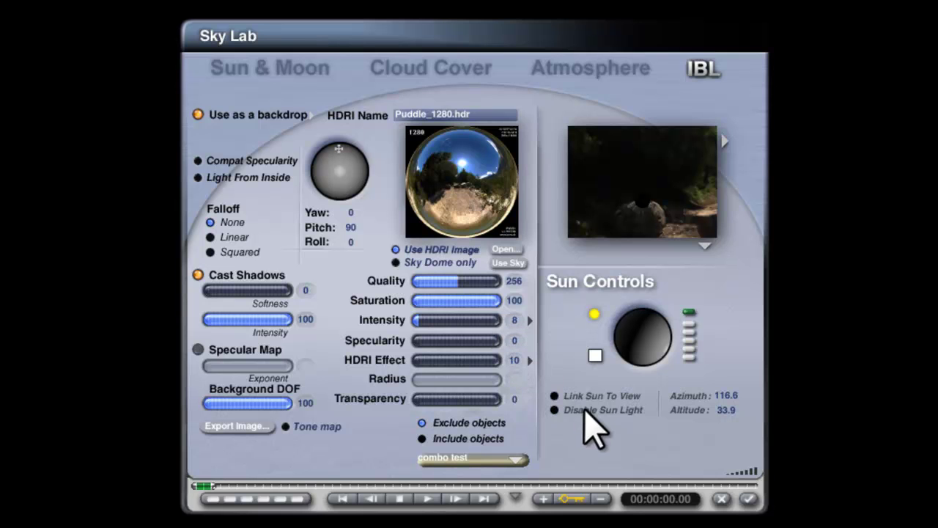
Step: Set the HDRI effect to 0 and choose a different option for using the HDRI image as a backdrop
left_click(516, 362)
type("0")
key("Return")
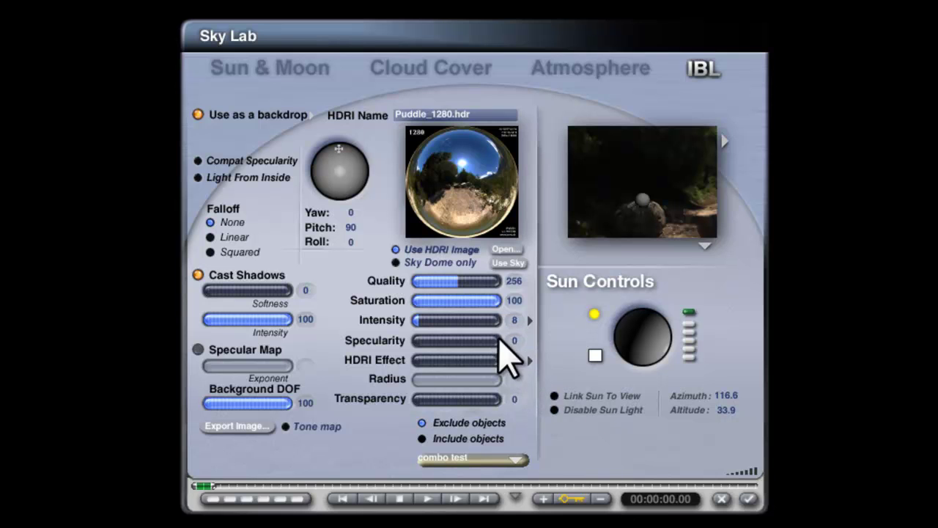
left_click(311, 115)
left_click(373, 168)
Step: Show the actual scene in the sky preview, set the HDRI quality to 16, and apply the sky settings
left_click(701, 247)
left_click(733, 256)
left_click(438, 281)
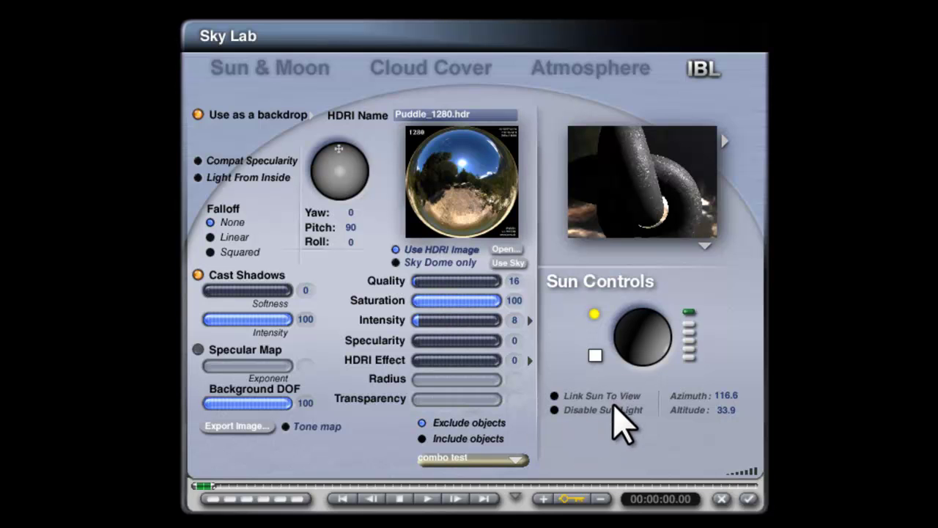
left_click(748, 498)
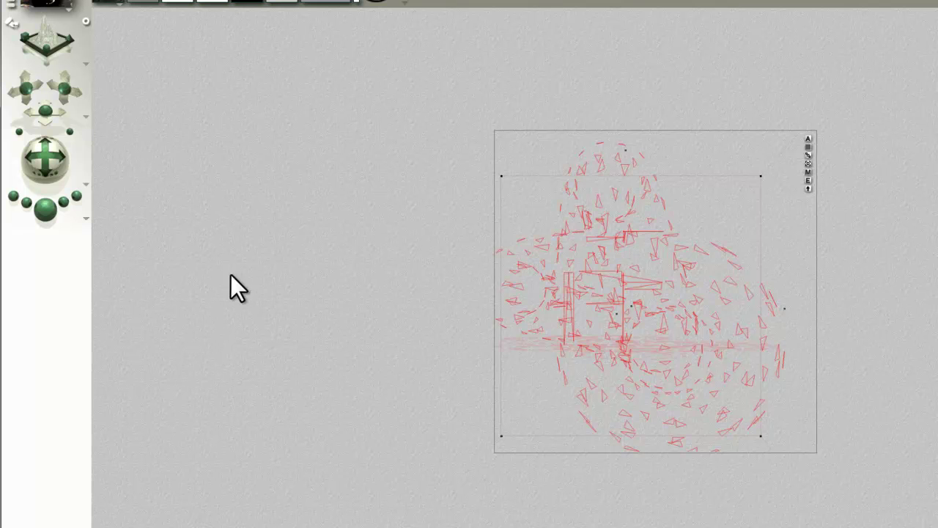
Step: Render the scene and check the placement of the knot and camera from the top view, ending in the camera view
left_click(51, 212)
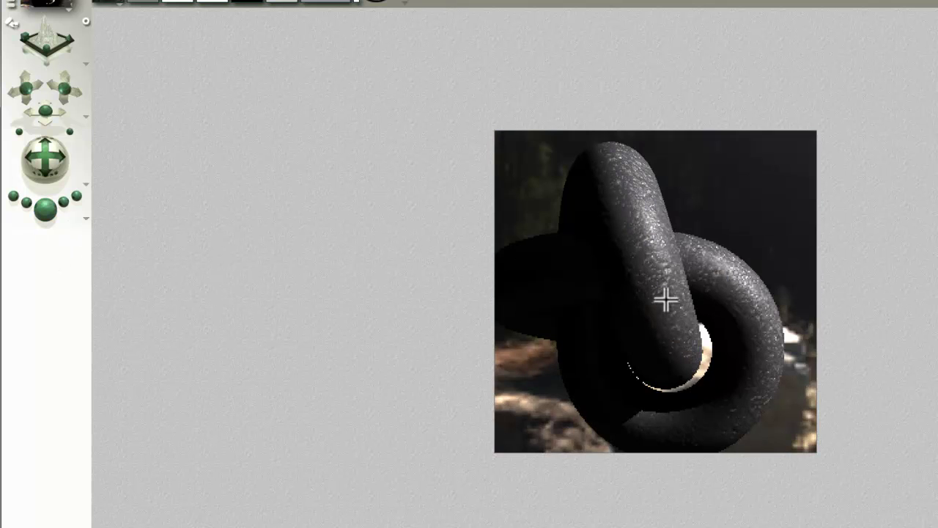
left_click(629, 247)
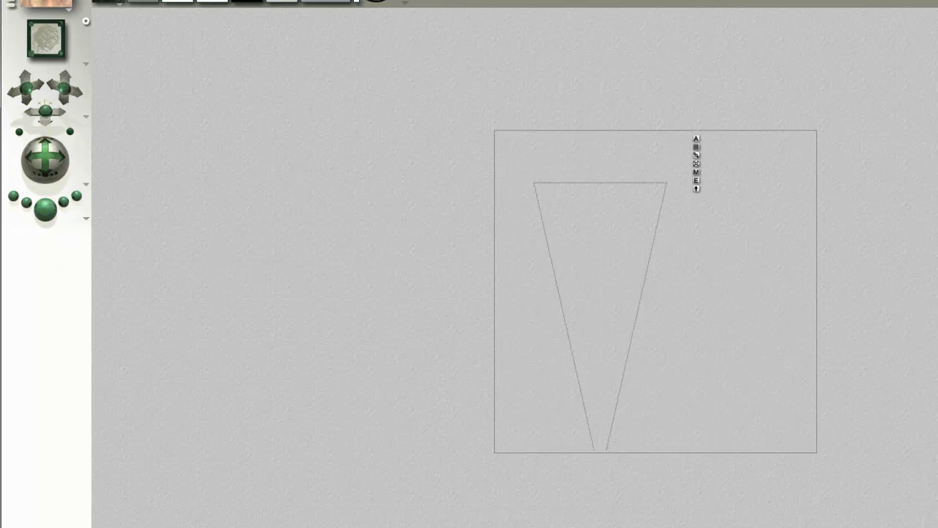
key("minus")
key("minus")
key("minus")
key("minus")
key("minus")
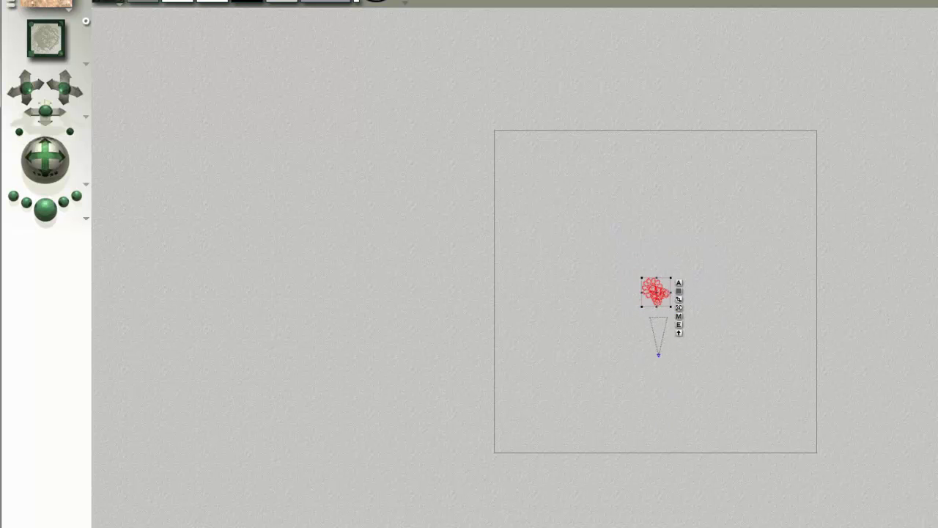
key("1")
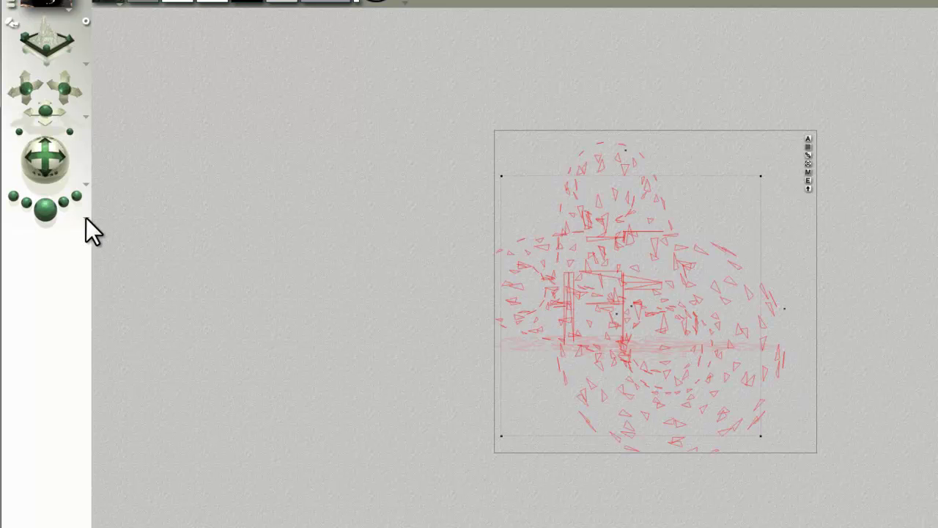
Step: Set the render quality to Premium with 4 rays per pixel
left_click(86, 217)
left_click(131, 290)
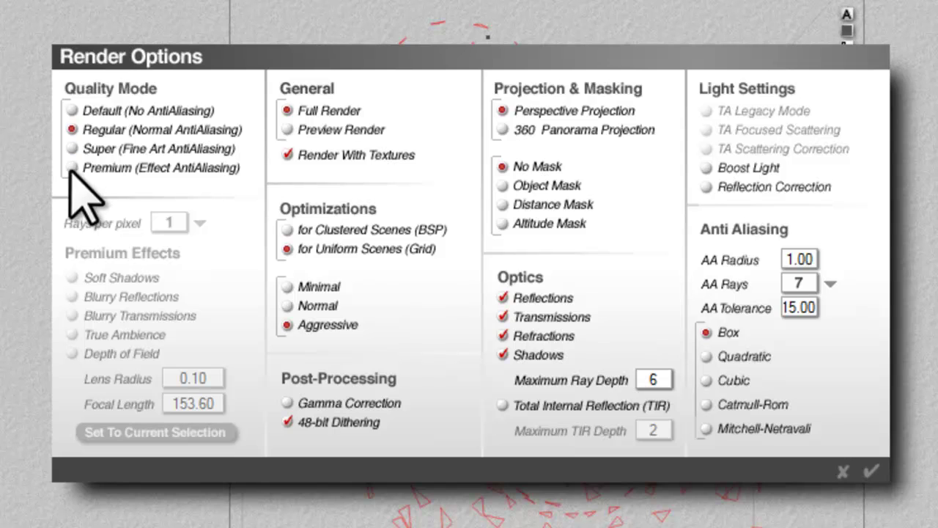
left_click(72, 168)
left_click(200, 223)
left_click(233, 242)
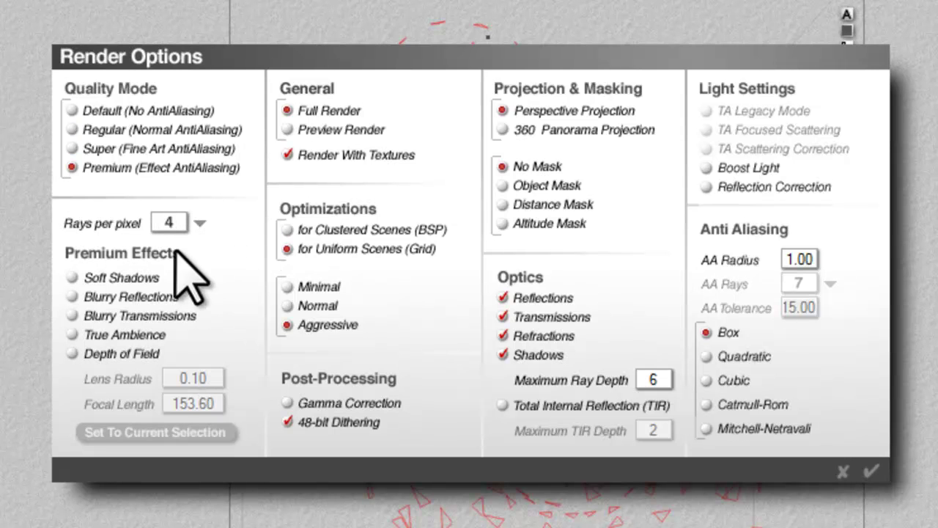
Step: Enable Blurry Transmissions and Depth of Field, and set the focal length to the currently selected knot
left_click(79, 318)
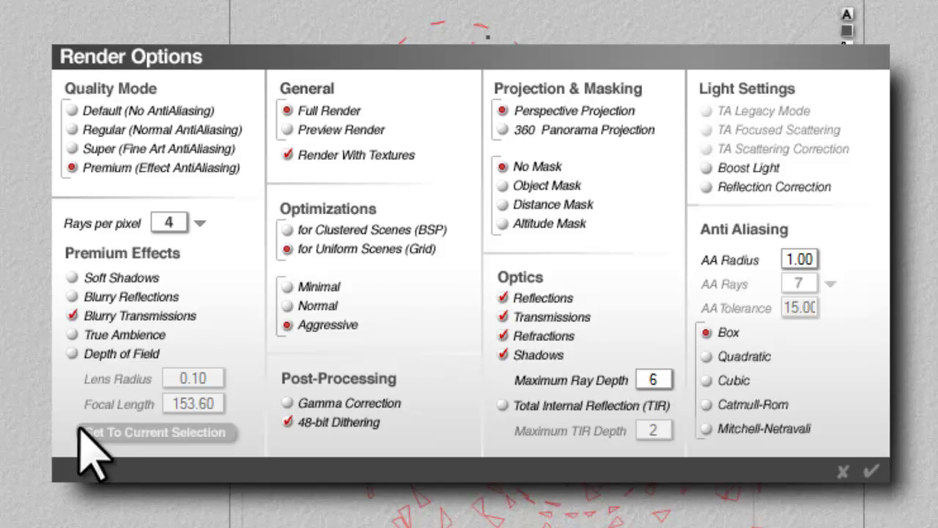
left_click(73, 352)
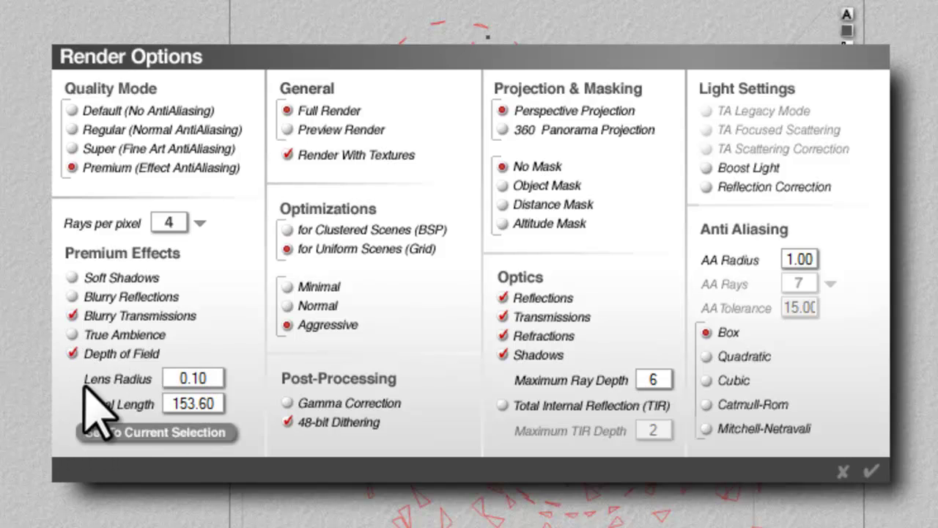
left_click(168, 434)
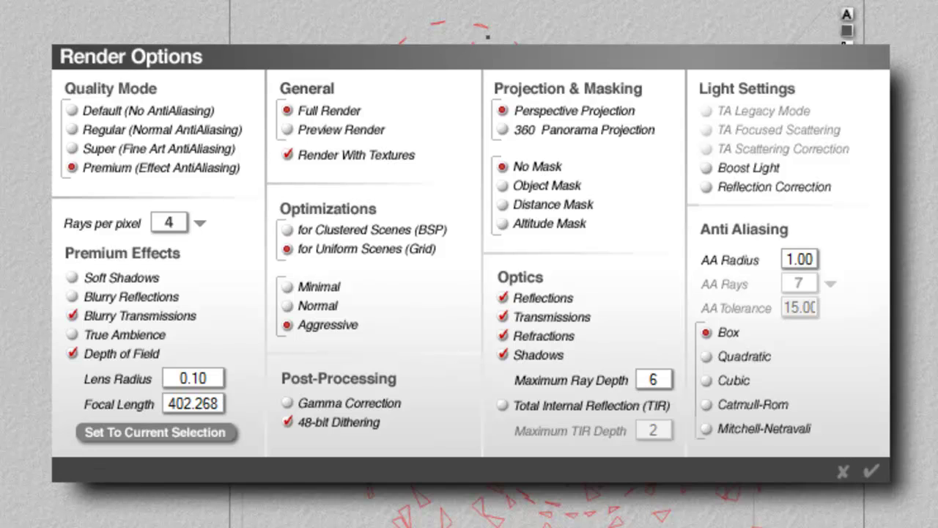
Step: Enable True Ambience with TA Scattering Correction, set the maximum ray depth to 4, and apply the render options
left_click(74, 334)
left_click(720, 148)
double_click(654, 378)
type("4")
left_click(871, 471)
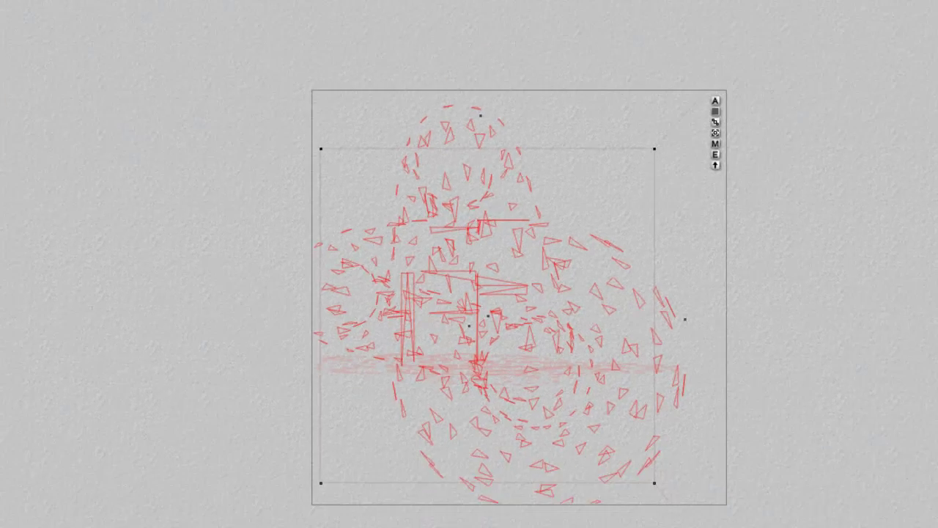
Step: Render the scene with the premium effects
left_click(33, 220)
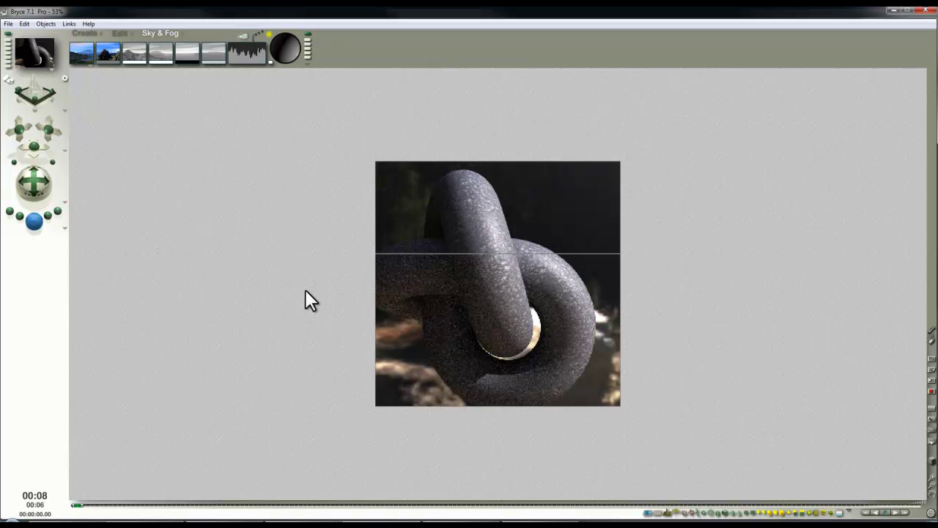
left_click(341, 280)
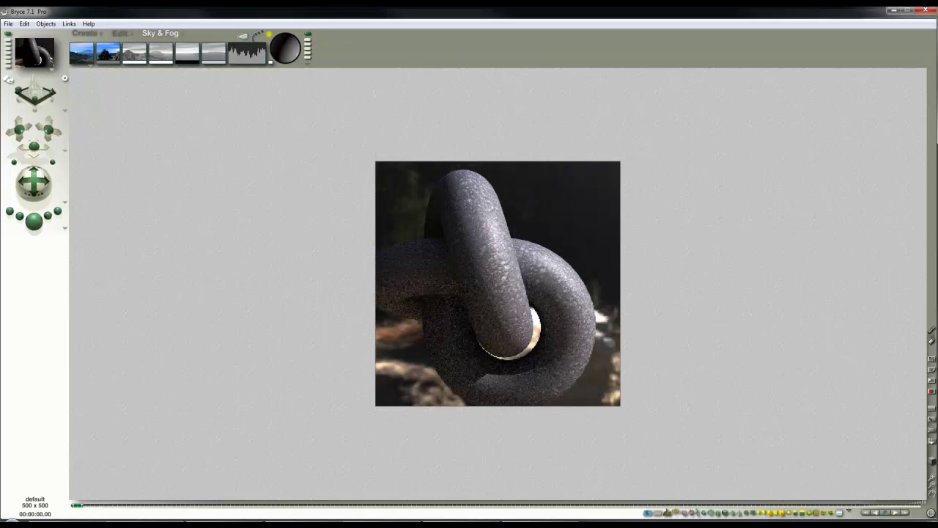
Step: Rotate the HDRI image to a yaw of about 324.7 and a pitch of about 55.1, and render the scene
key("alt+Tab")
left_click(751, 58)
left_click(242, 35)
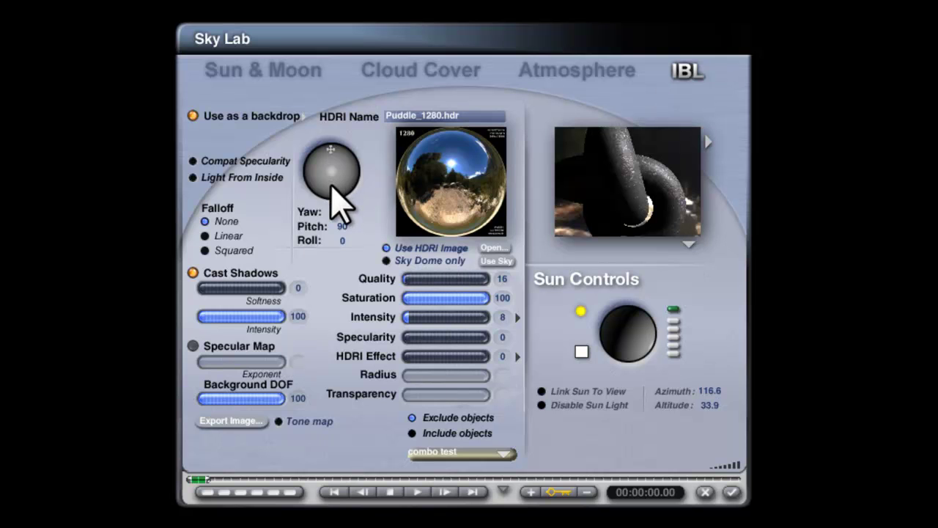
mouse_move(350, 199)
left_mouse_down()
mouse_move(327, 172)
mouse_move(338, 199)
mouse_move(342, 178)
mouse_move(318, 189)
mouse_move(319, 171)
left_mouse_up()
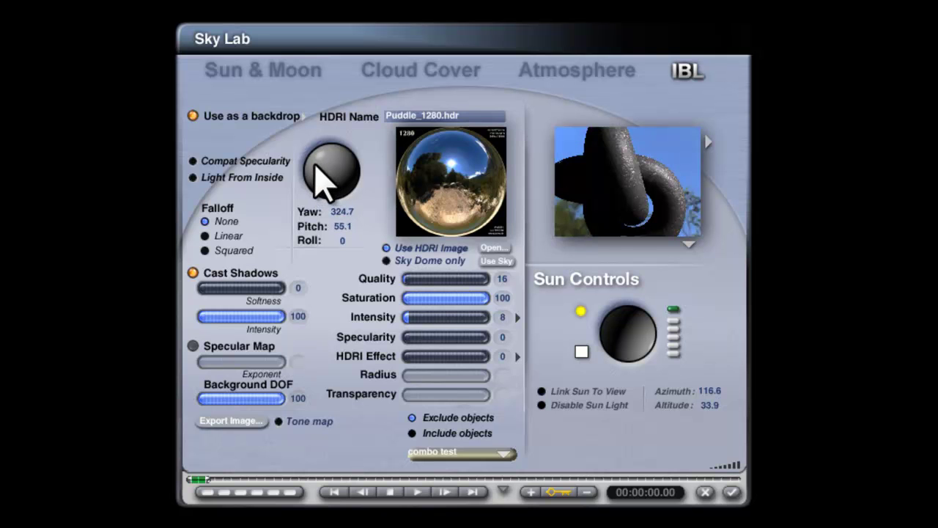
left_click(733, 493)
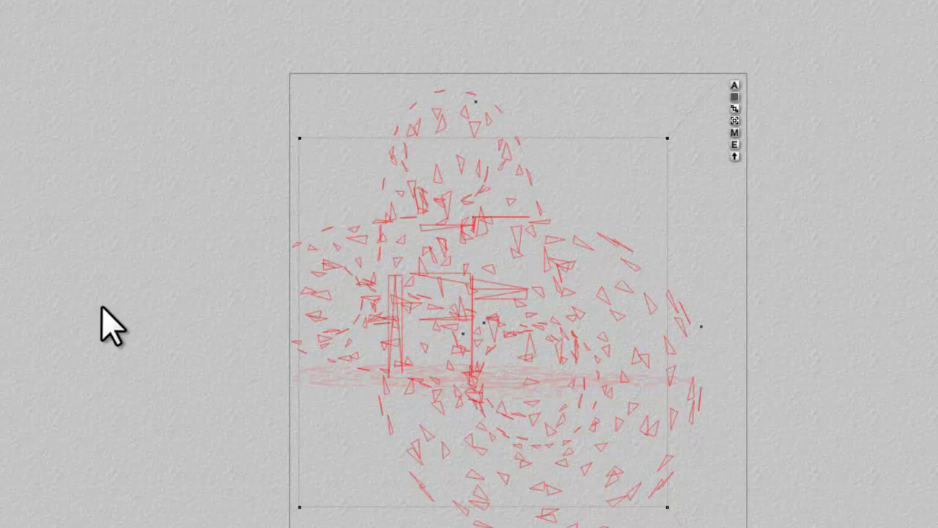
key("ctrl+r")
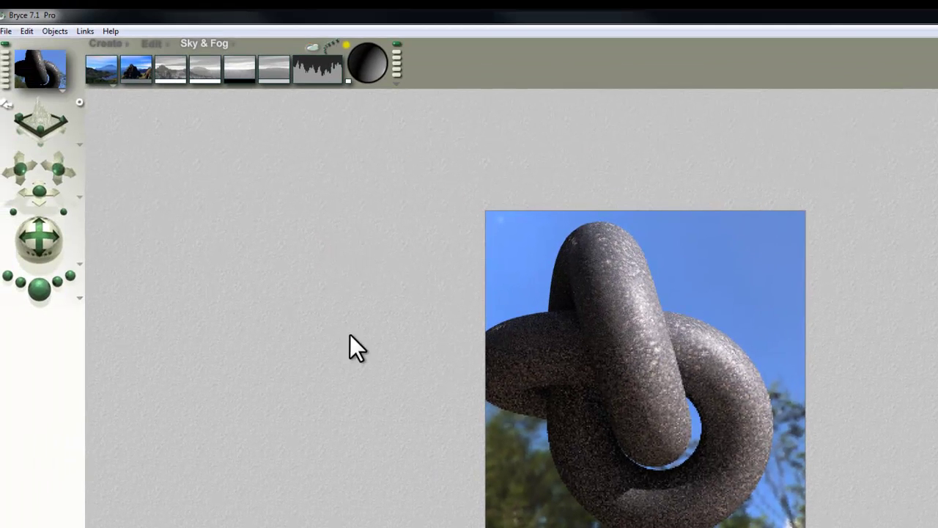
Step: Shift the sun's direction slightly and render the scene again, stopping the render early
left_click(386, 64)
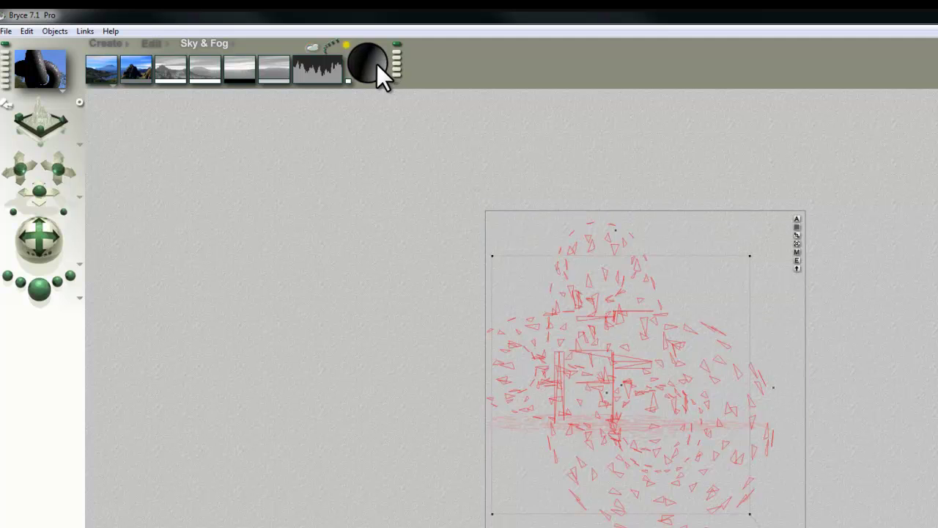
left_click(42, 295)
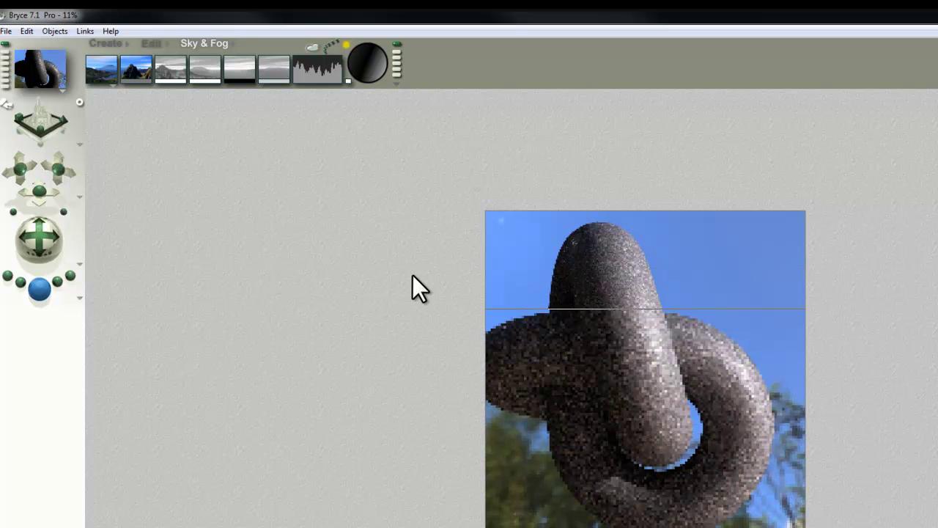
left_click(391, 270)
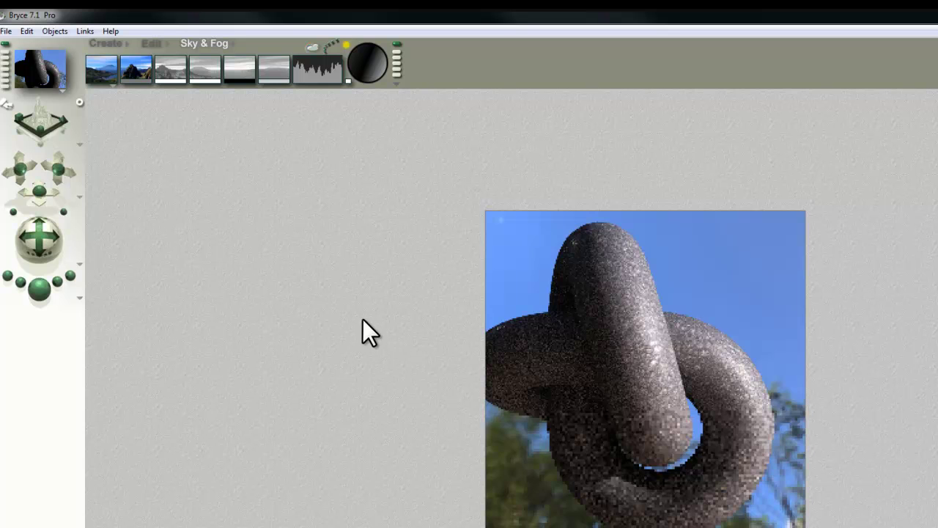
Step: Paste a copy of the trefoil knot in the top view and move it slightly off the original
key("2")
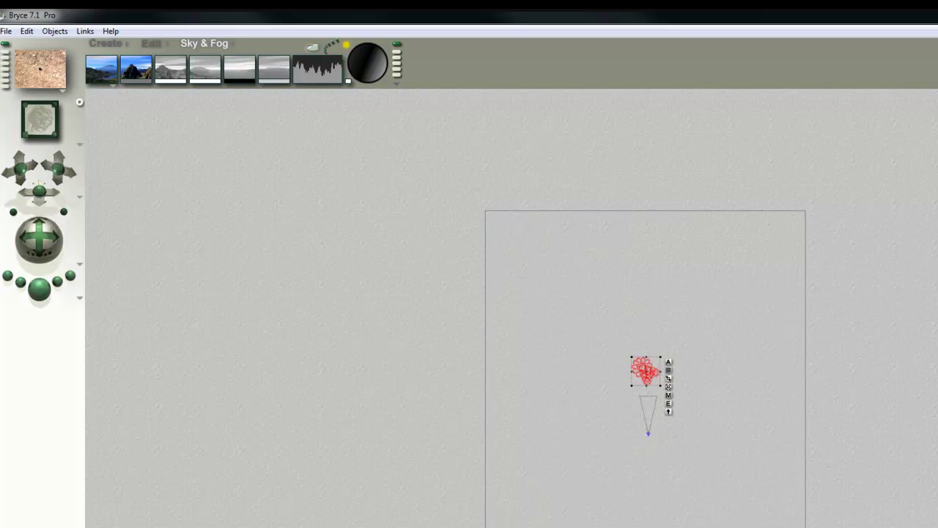
key("plus")
key("plus")
key("plus")
key("plus")
key("plus")
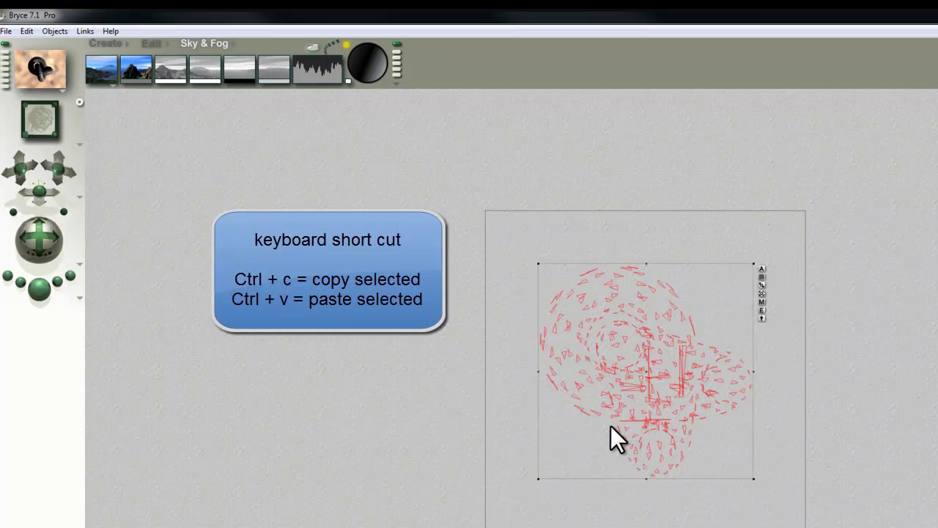
key("ctrl+v")
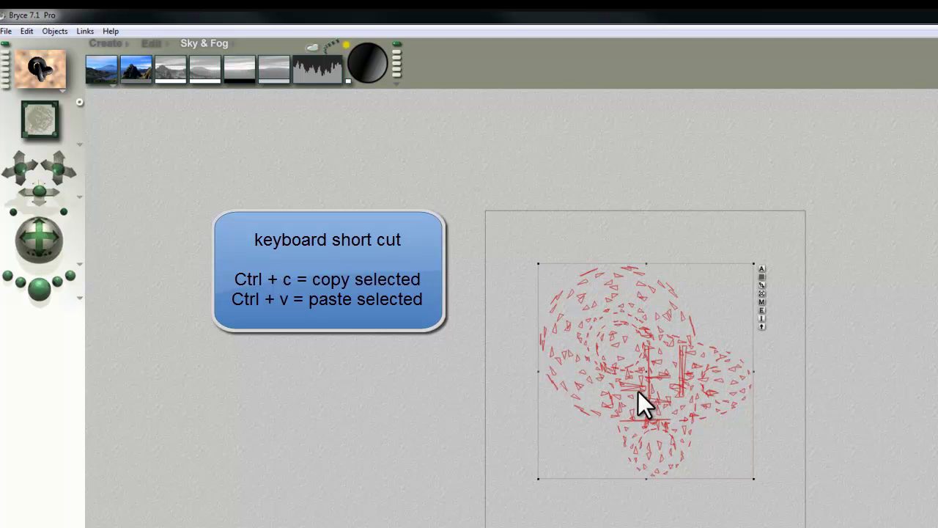
left_click_drag(652, 385, 653, 383)
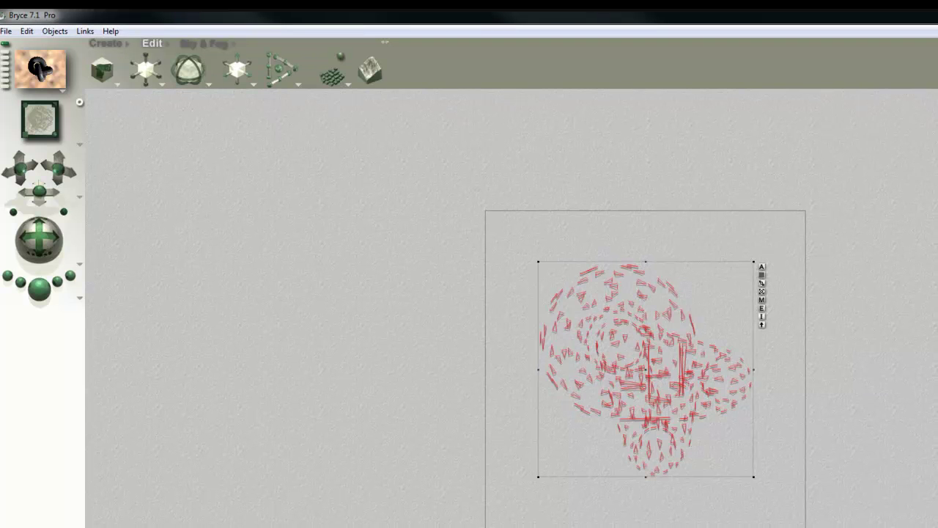
Step: Realign the copied knot over the original at close zoom in the top view, and name it effect
key("ctrl+plus")
key("ctrl+plus")
key("ctrl+plus")
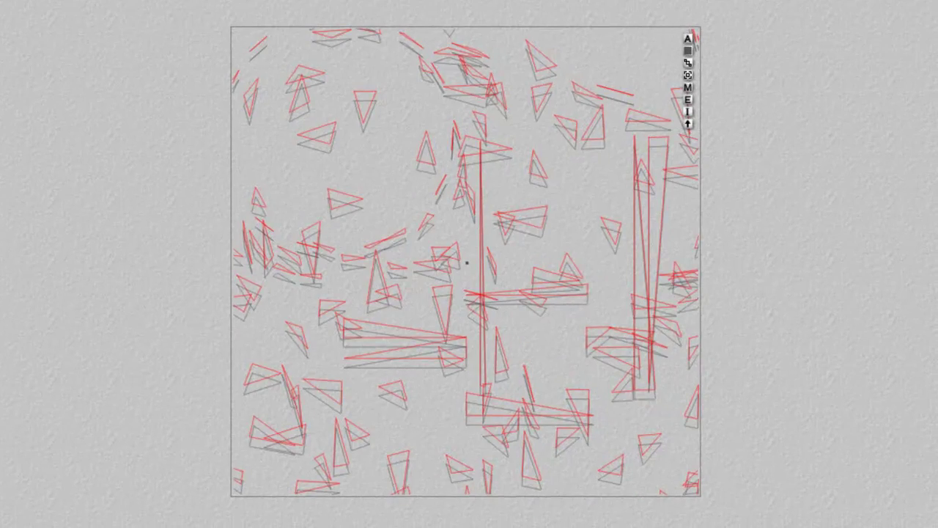
left_click_drag(574, 513, 565, 334)
left_click_drag(519, 199, 518, 212)
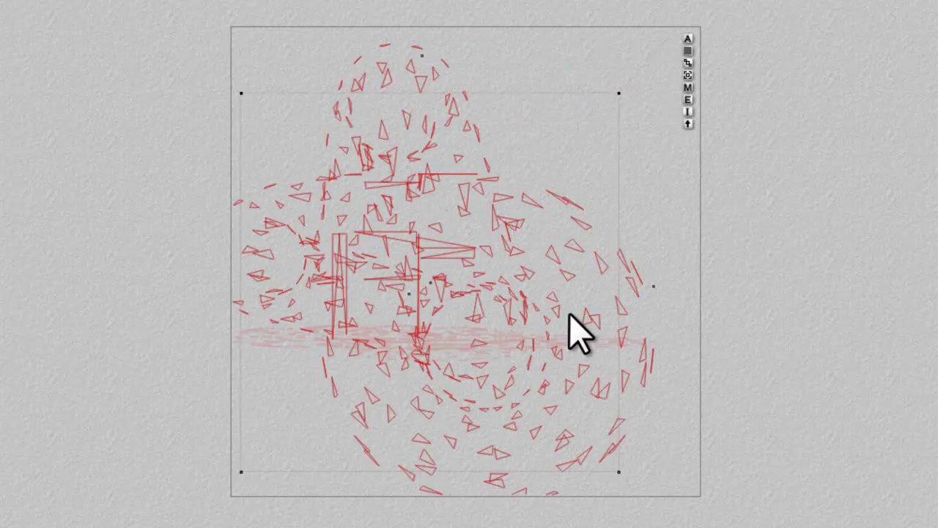
left_click(688, 38)
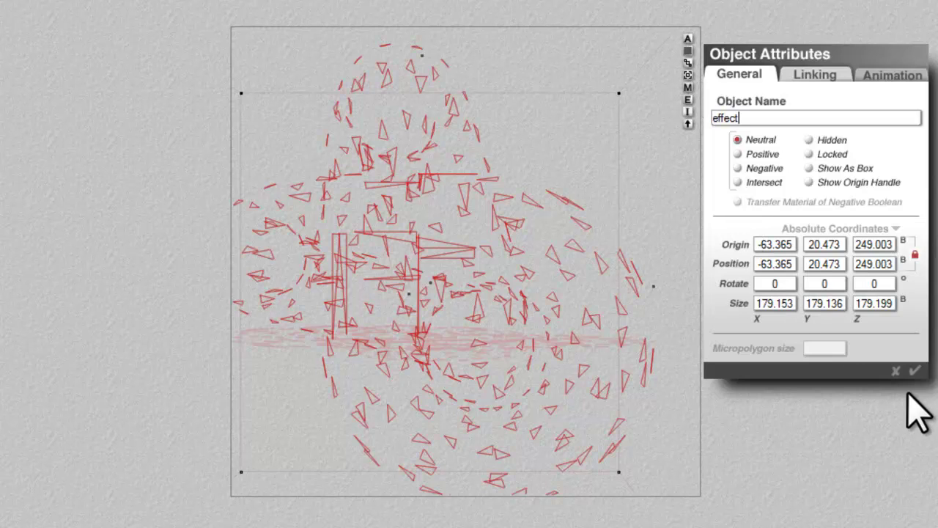
Step: Give the copied knot the electron green preset from the @8 material category
left_click(688, 88)
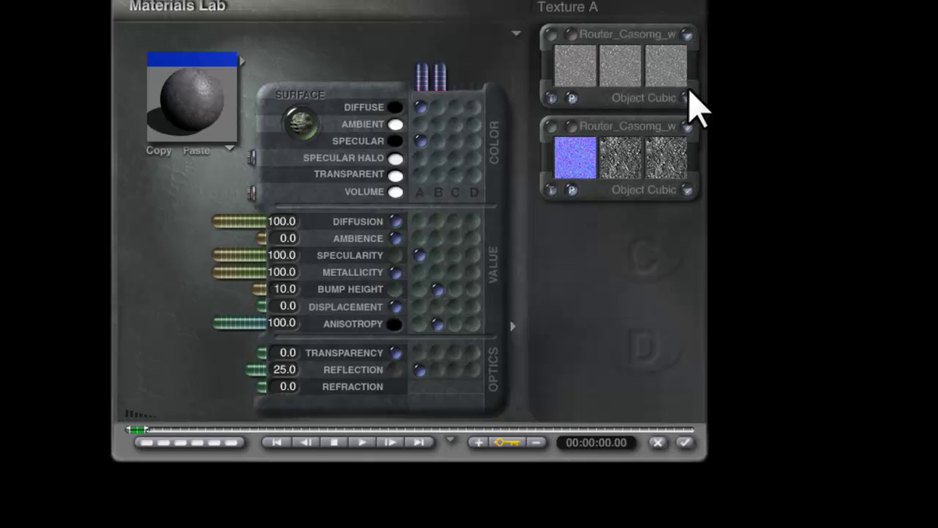
left_click(242, 61)
left_click(139, 174)
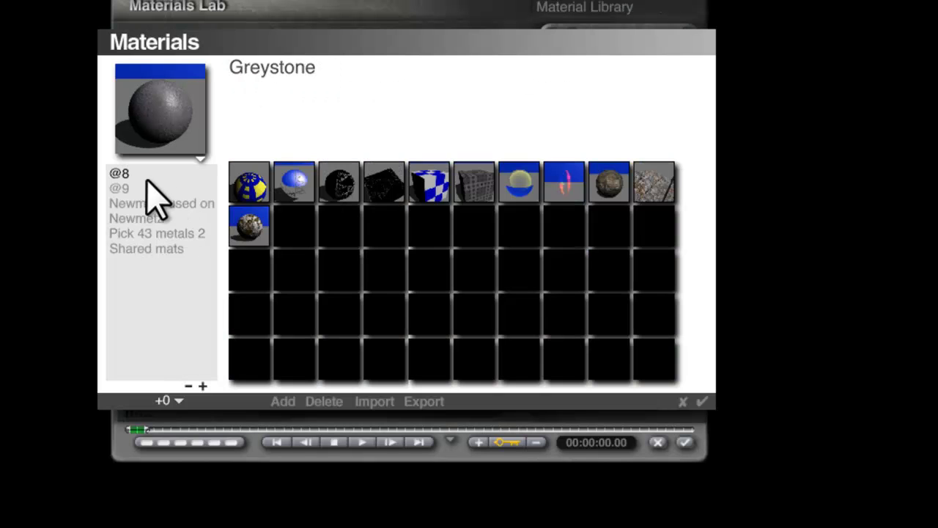
left_click(525, 186)
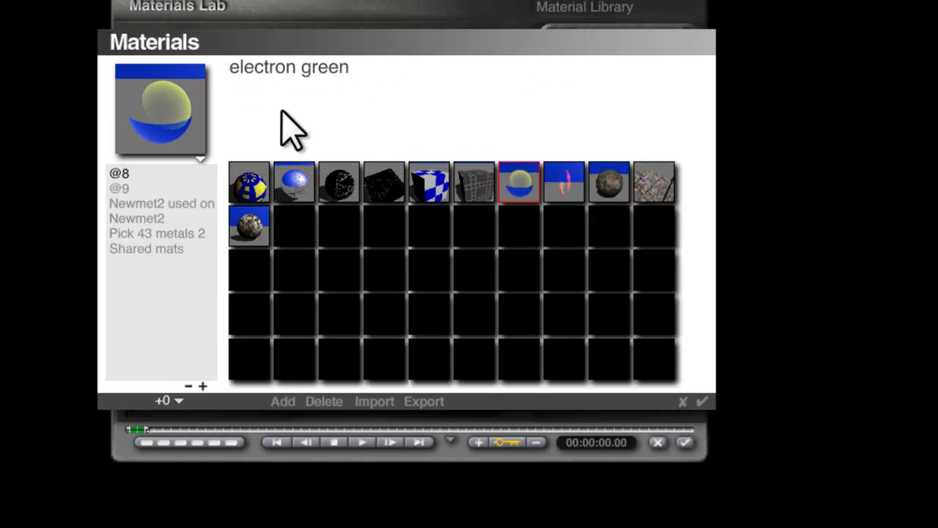
left_click(702, 401)
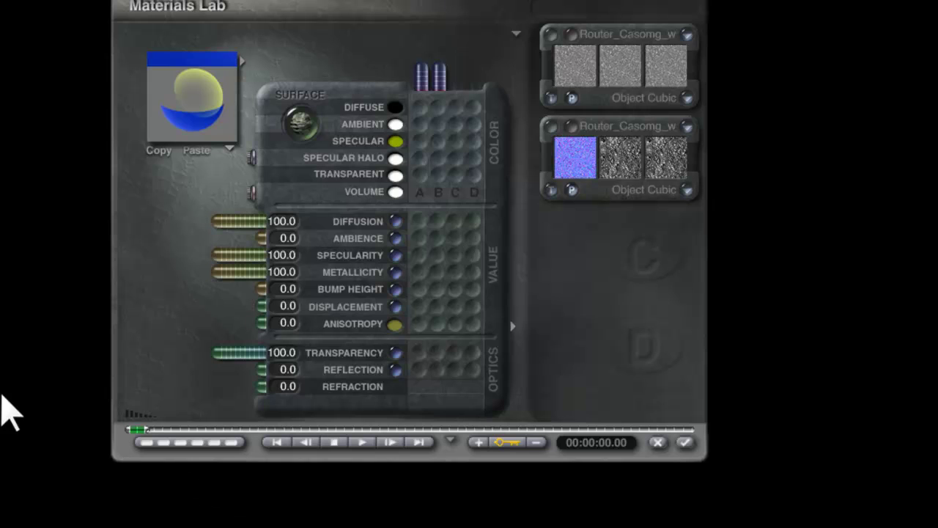
Step: Set the material's specular colour to bright yellow and its diffusion to 0
left_click(396, 141)
left_click_drag(542, 201, 581, 236)
left_click(584, 286)
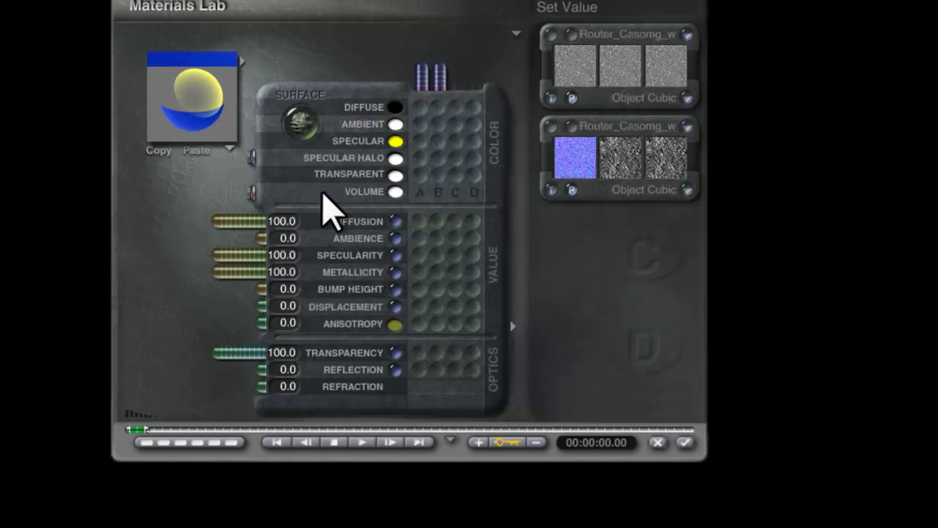
left_click_drag(224, 223, 363, 212)
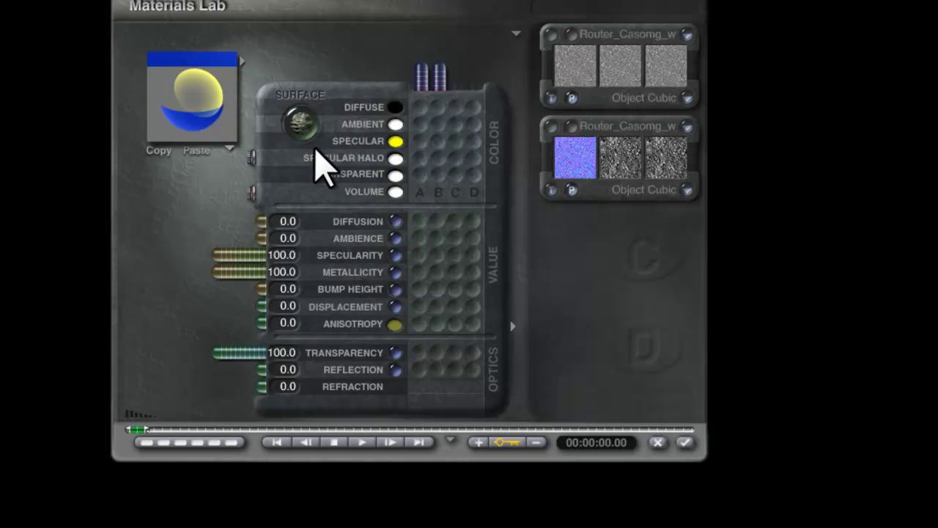
Step: Change the effect material's specular colour from yellow to white
left_click(395, 142)
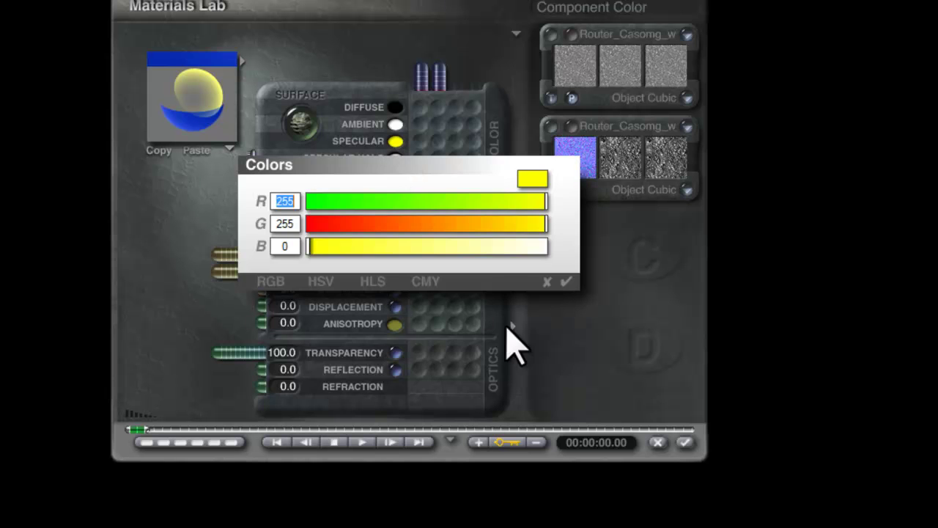
left_click_drag(389, 245, 664, 258)
left_click(567, 281)
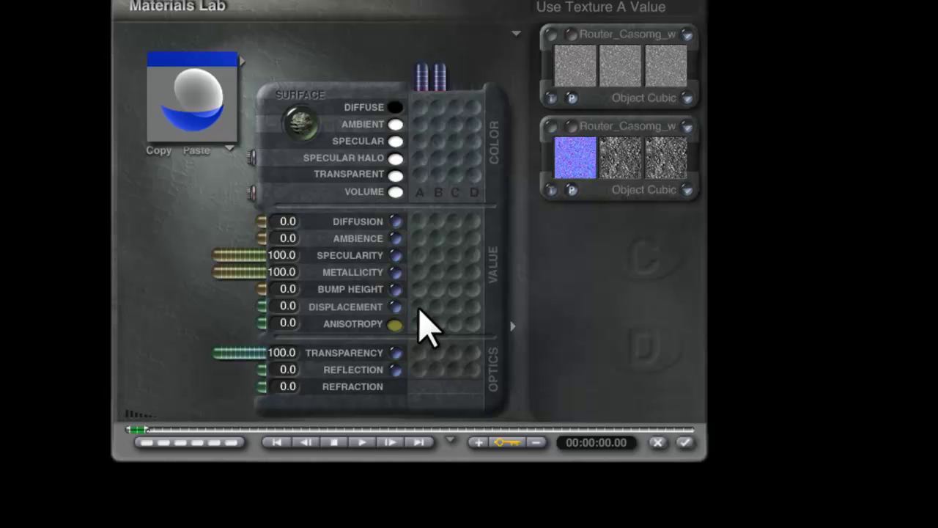
Step: Set the effect material's displacement to 5 and drive it with texture A
left_click(285, 306)
type("5")
key("Return")
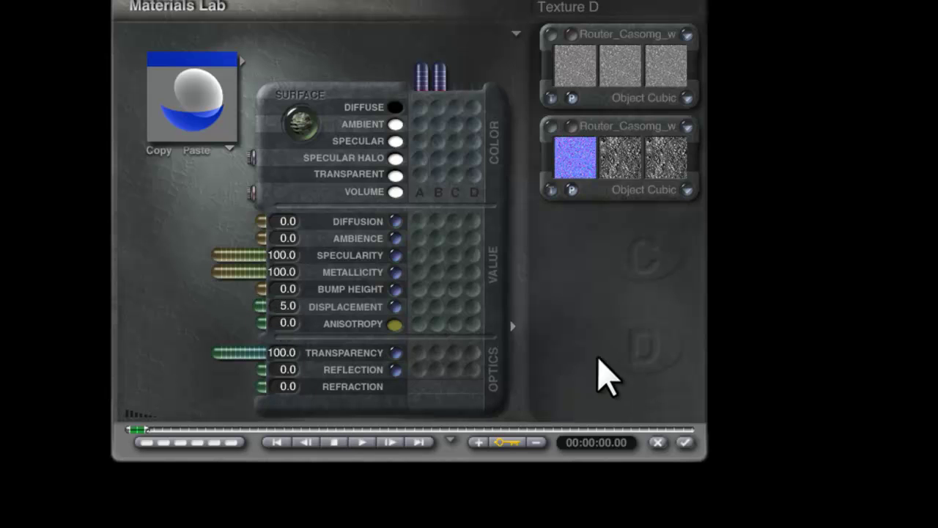
left_click(419, 306)
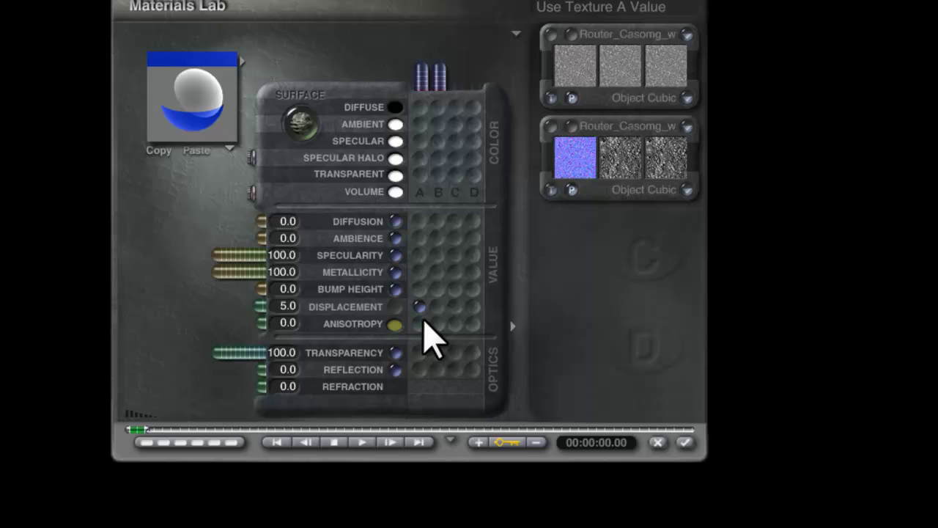
Step: Replace texture A with the basic spots texture from the Basic category
left_click(552, 98)
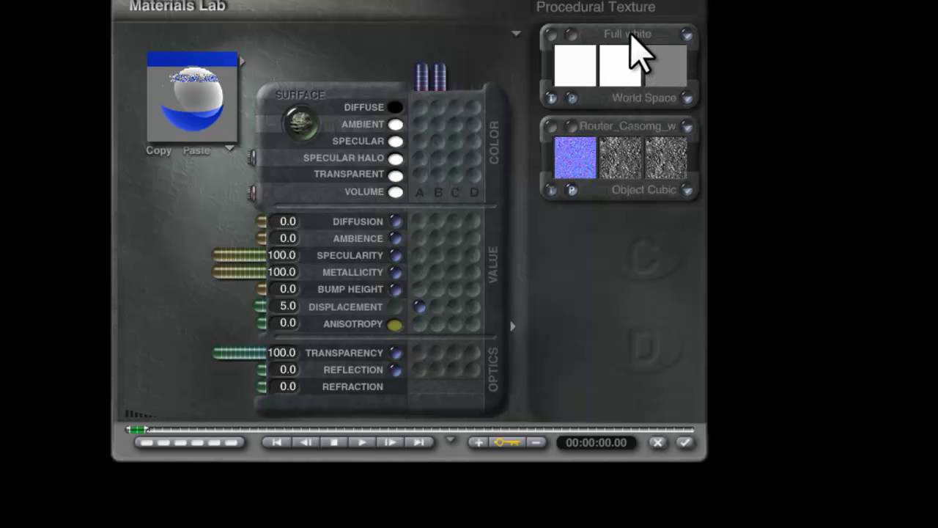
left_click(626, 44)
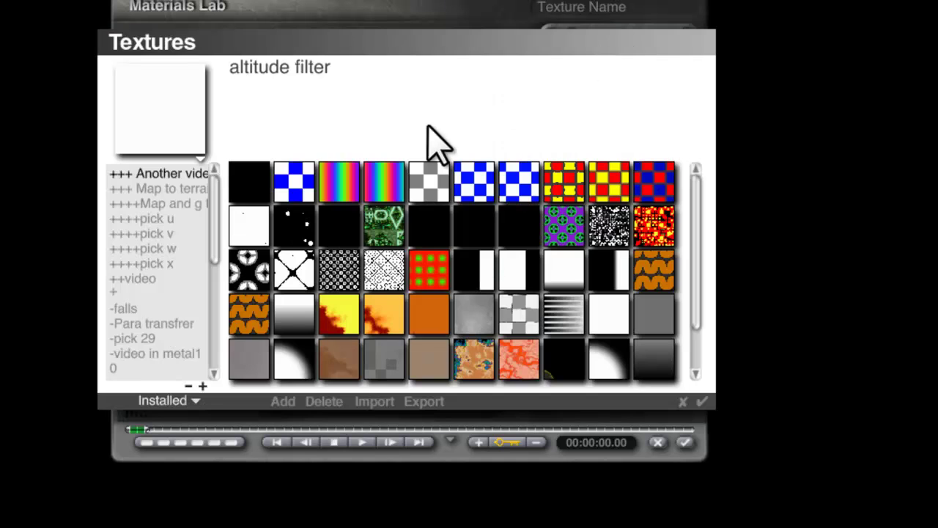
scroll(214, 250, "down", 1)
scroll(214, 257, "down", 3)
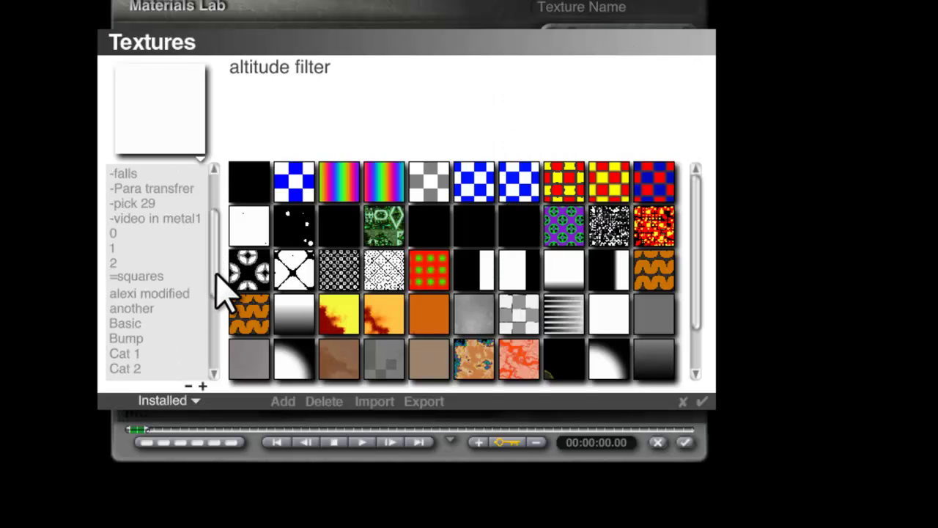
left_click(138, 281)
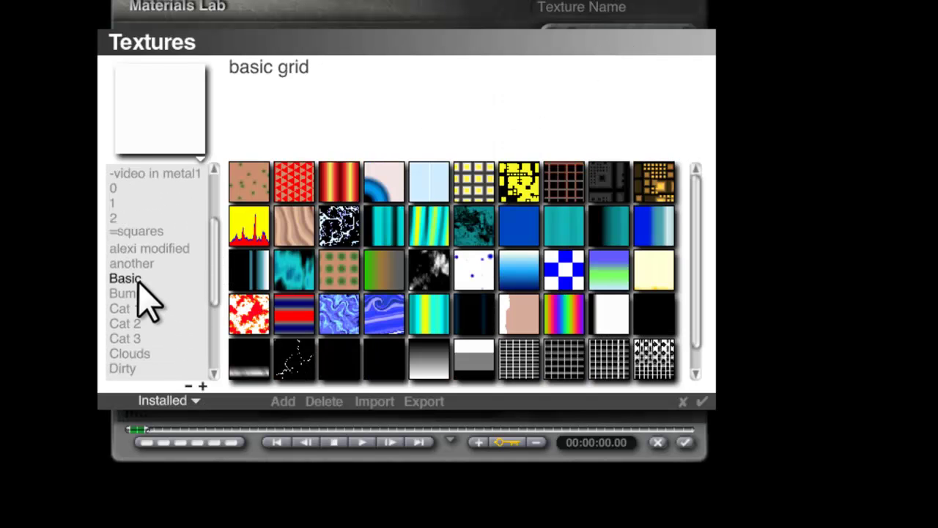
left_click(237, 184)
left_click(700, 402)
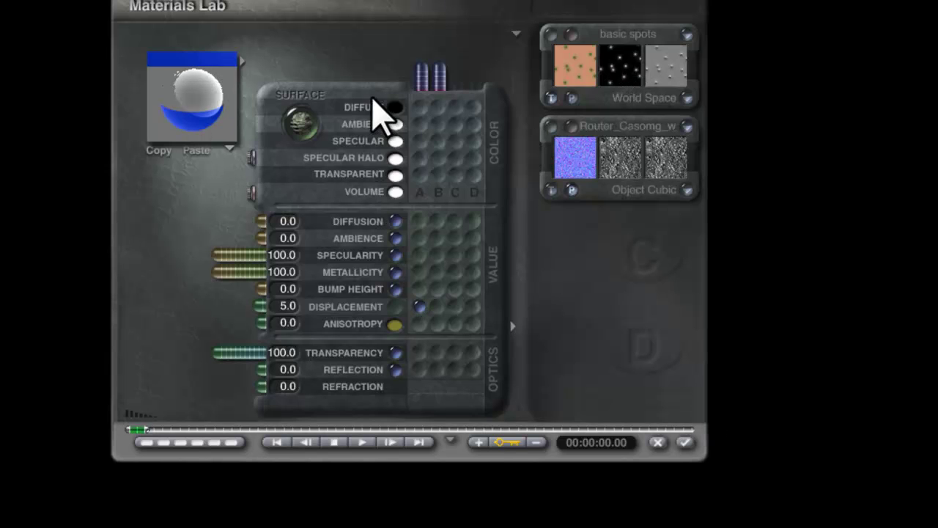
Step: Increase the basic spots texture's scale percentage uniformly on X, Y and Z, and apply the material
left_click(551, 35)
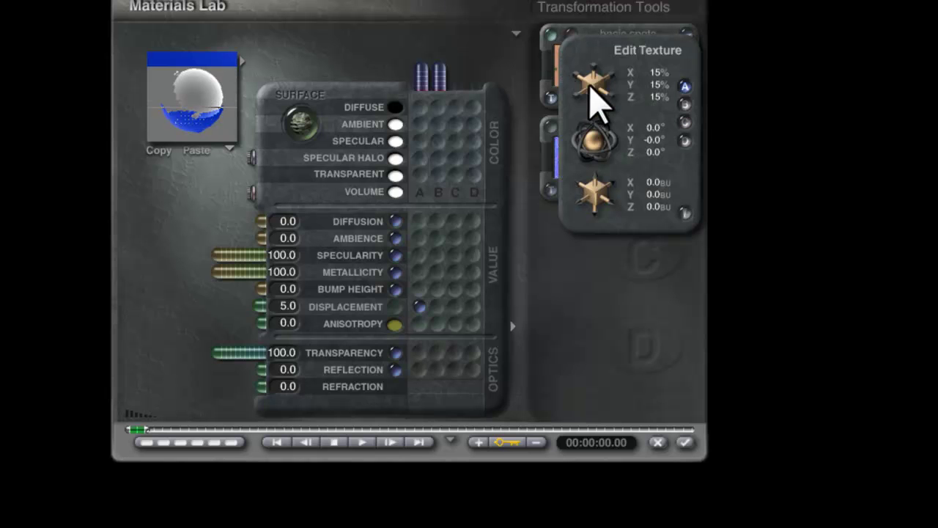
left_click_drag(590, 83, 590, 83)
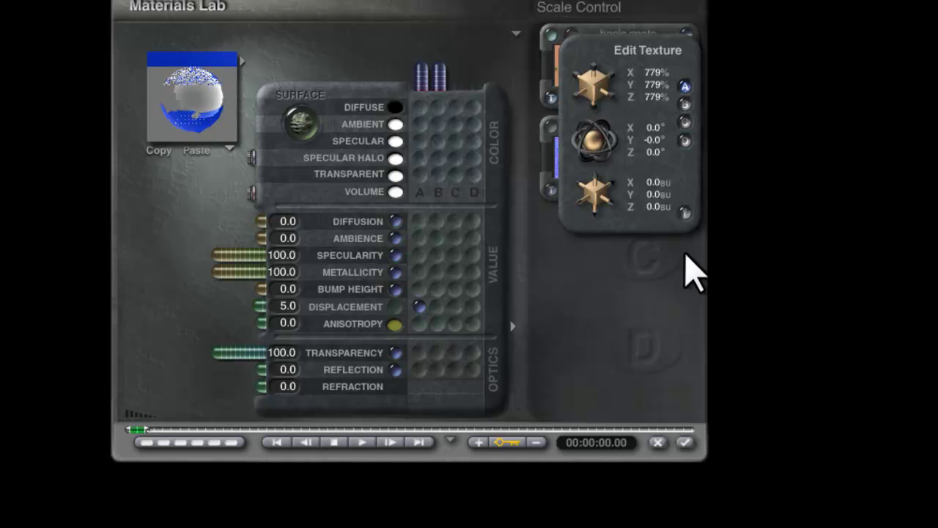
left_click_drag(590, 85, 592, 83)
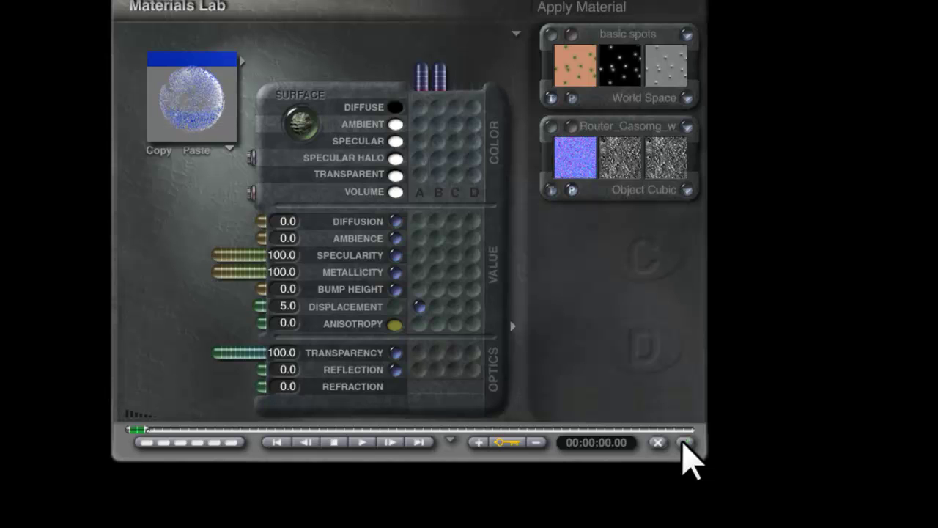
left_click(684, 441)
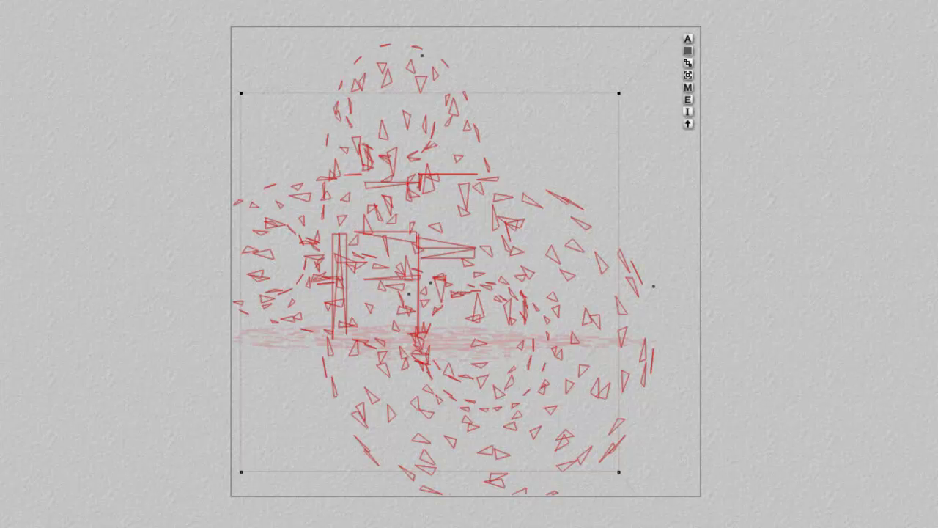
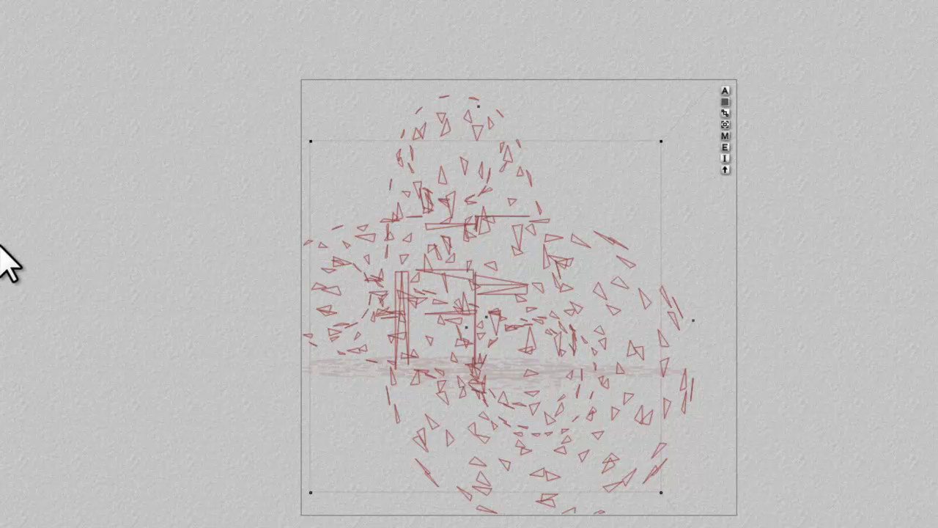
Step: Review the metal trefoil's material without changing it, and set the sun's specular intensity to 100
left_click(723, 136)
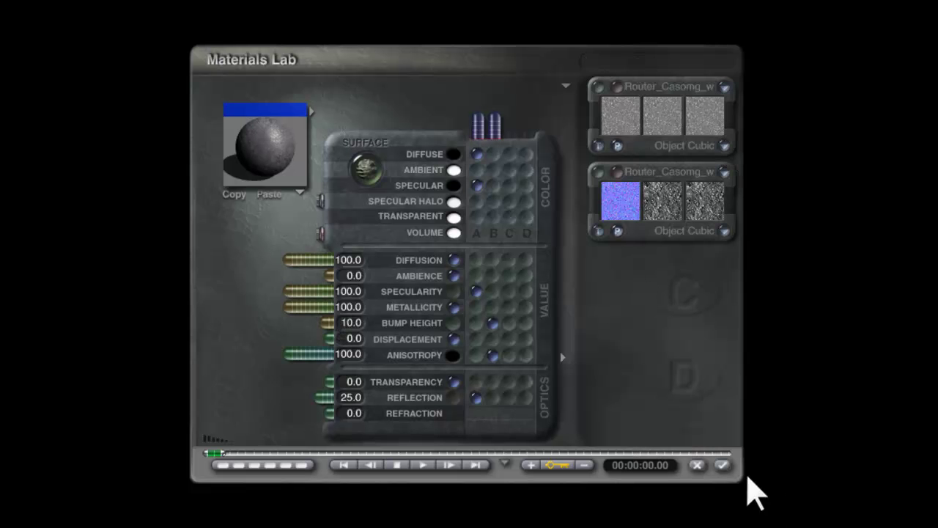
left_click(723, 465)
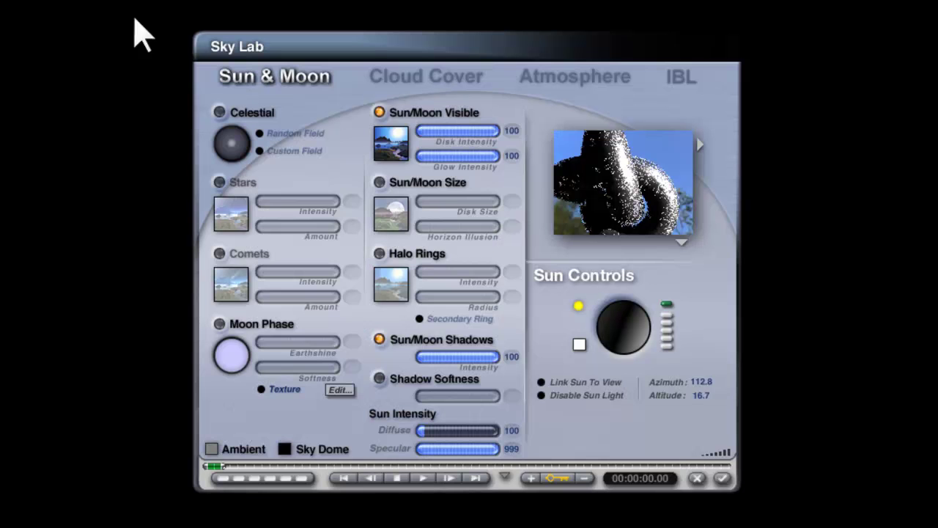
left_click(513, 449)
type("100")
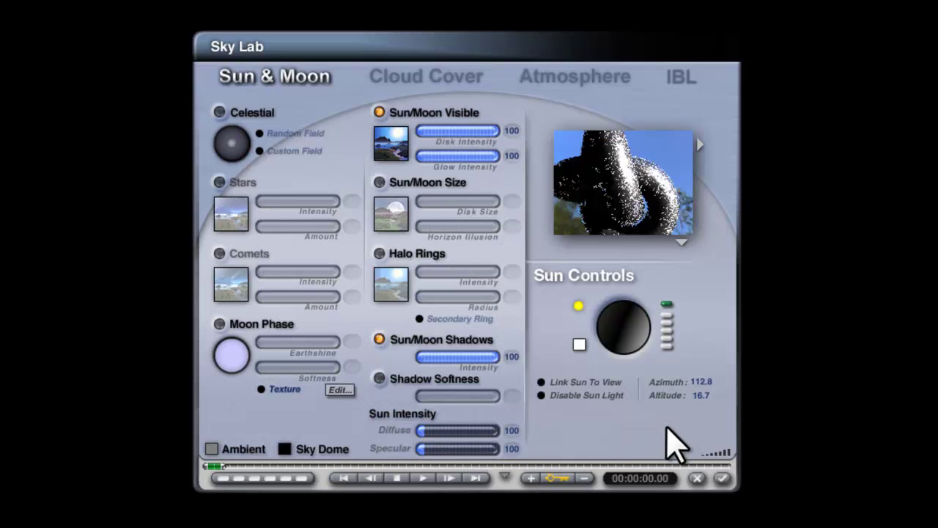
left_click(722, 477)
Step: Add a radial light to the scene, and in the top view enlarge it and place it beside the trefoil knot
left_click(154, 60)
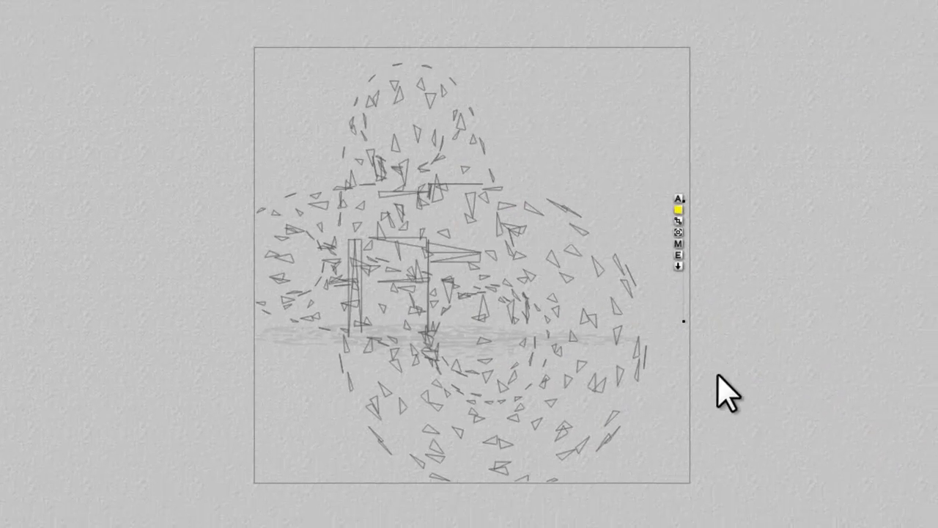
key("2")
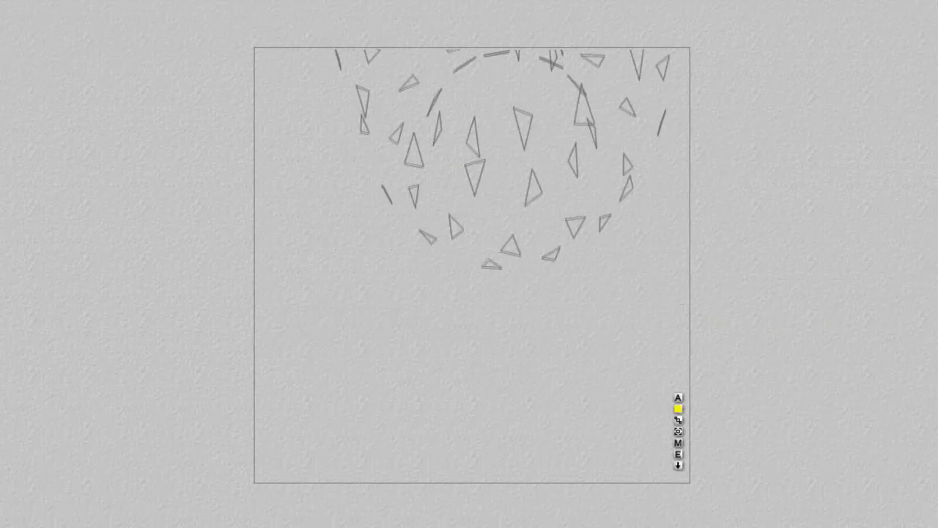
key("minus")
key("minus")
key("minus")
key("minus")
key("minus")
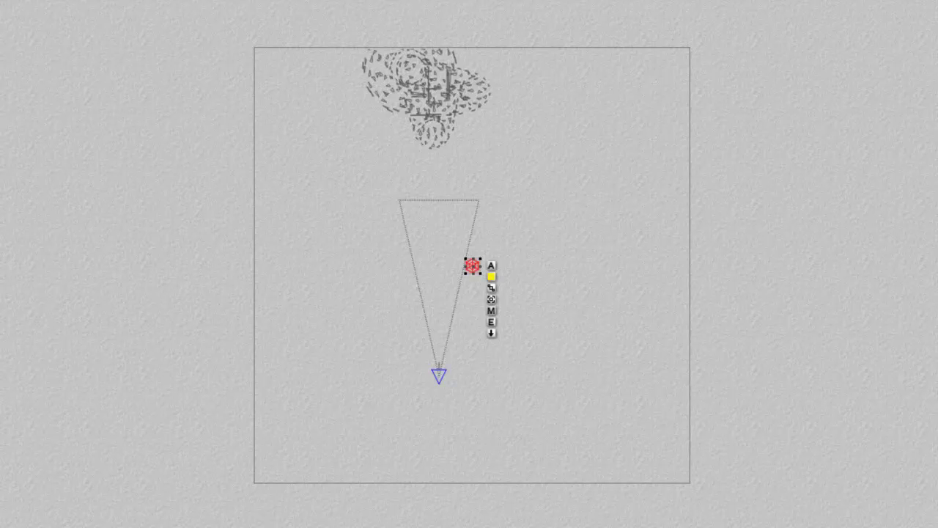
key("asterisk")
key("asterisk")
key("asterisk")
key("slash")
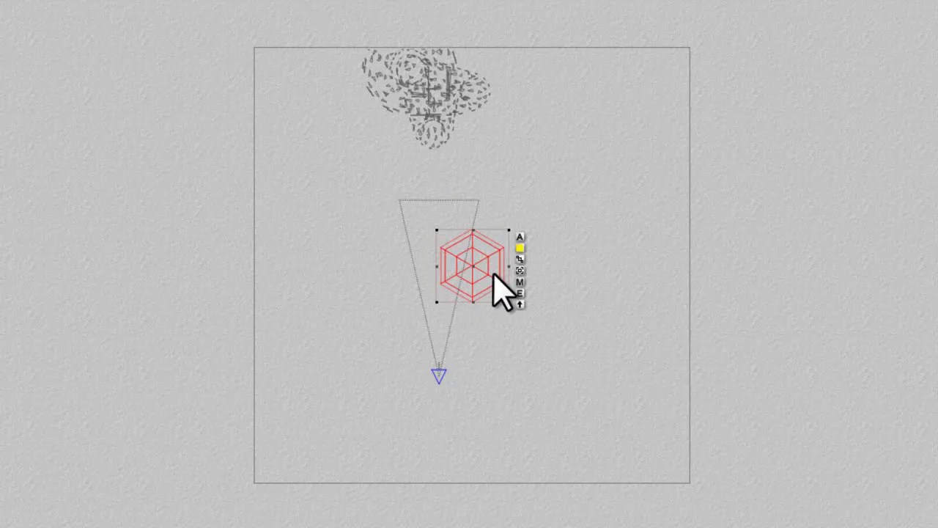
left_click_drag(495, 275, 627, 76)
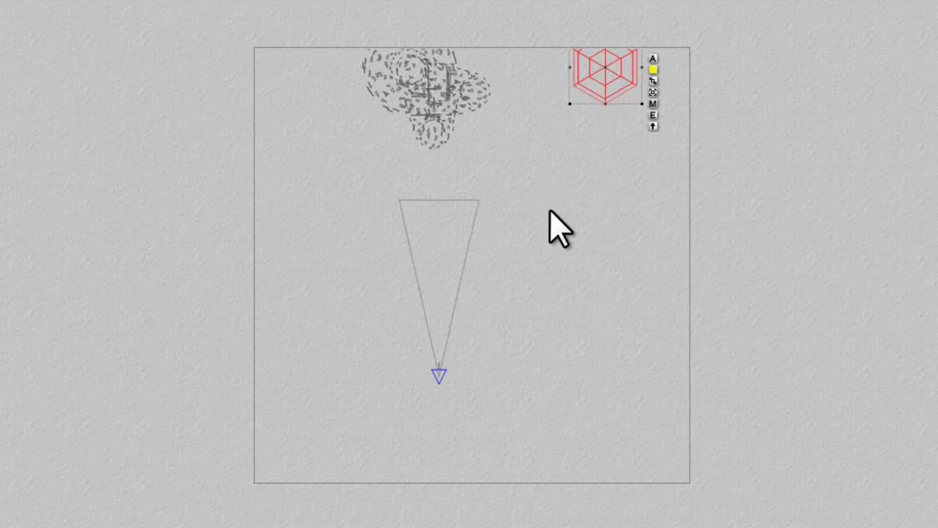
Step: Set the radial light's diffuse intensity to 0, its falloff to None, and turn off its cast shadows
left_click(653, 116)
left_click(700, 64)
type("0")
key("Return")
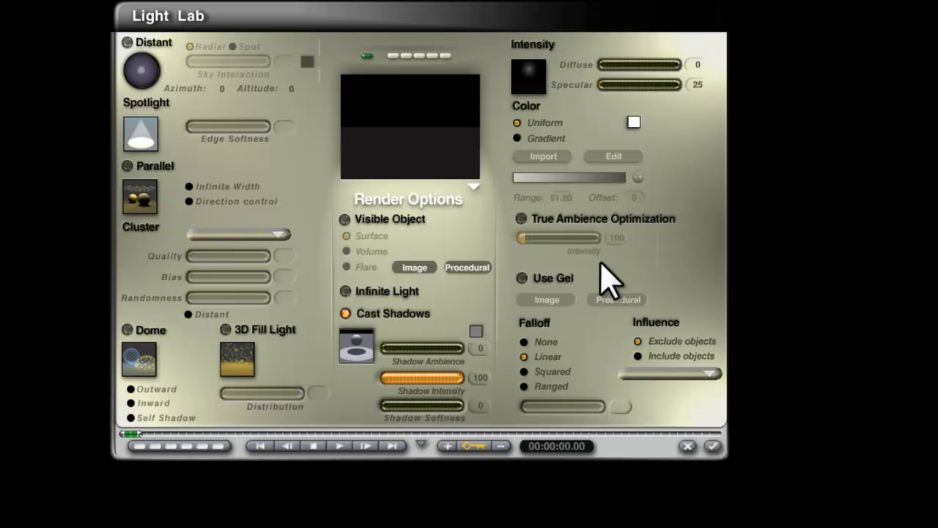
left_click(523, 342)
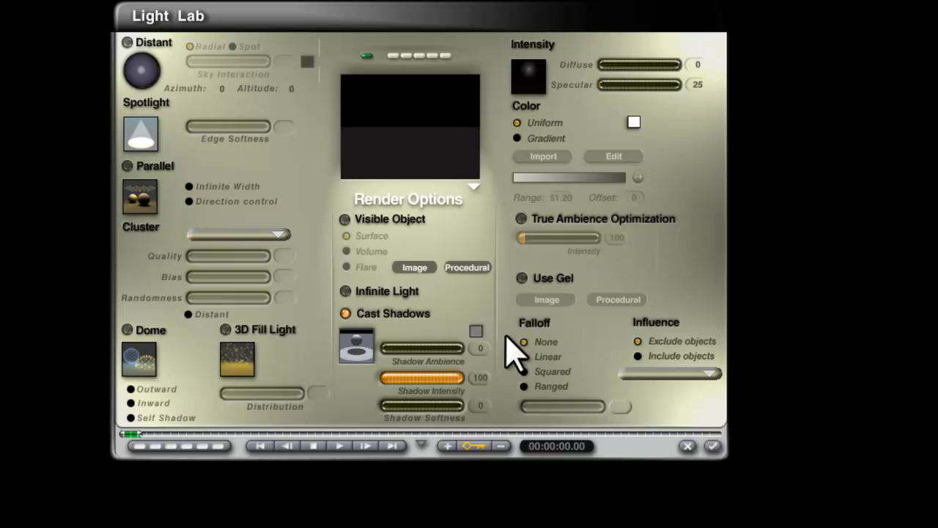
left_click(345, 313)
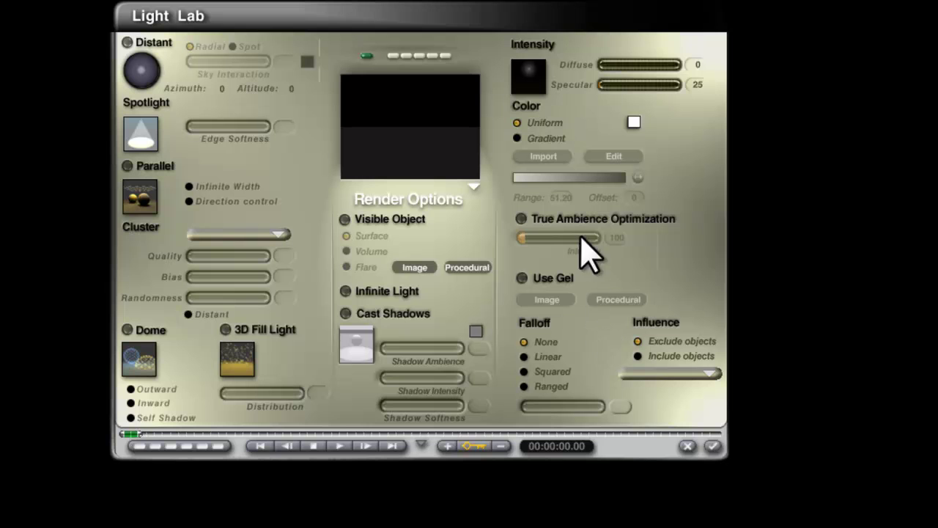
Step: Show the scene in the light preview, and limit the light's influence to include only the effect object
left_click(473, 188)
left_click(482, 202)
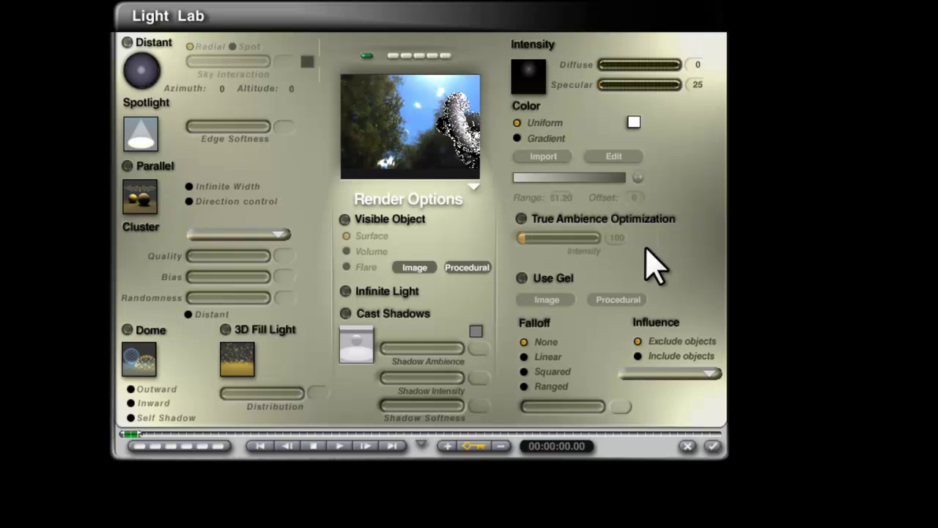
left_click(663, 356)
left_click(676, 376)
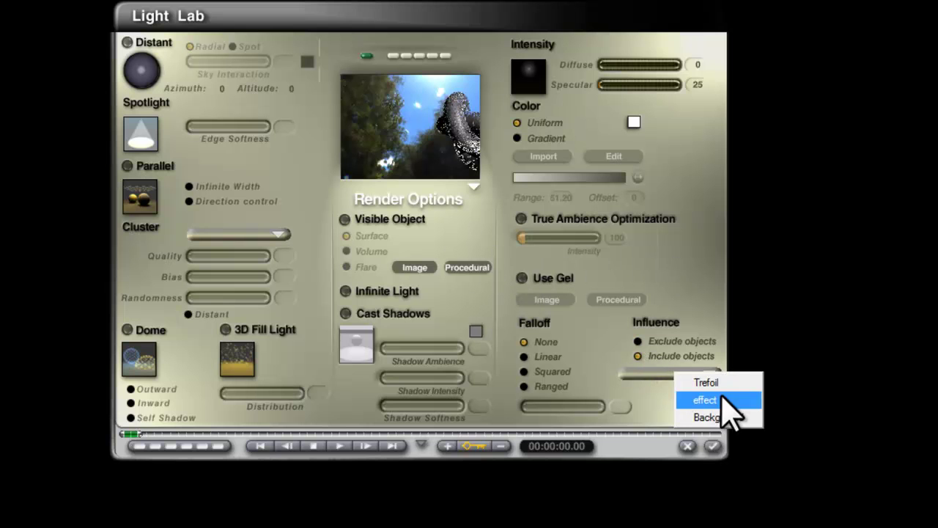
left_click(721, 400)
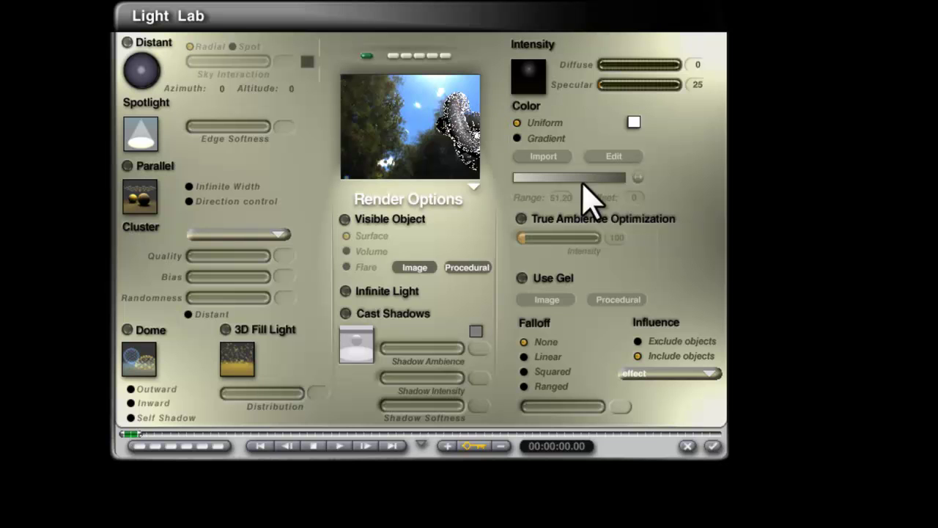
Step: Set the radial light's specular intensity to 5 and apply the light settings
left_click(698, 84)
type("5")
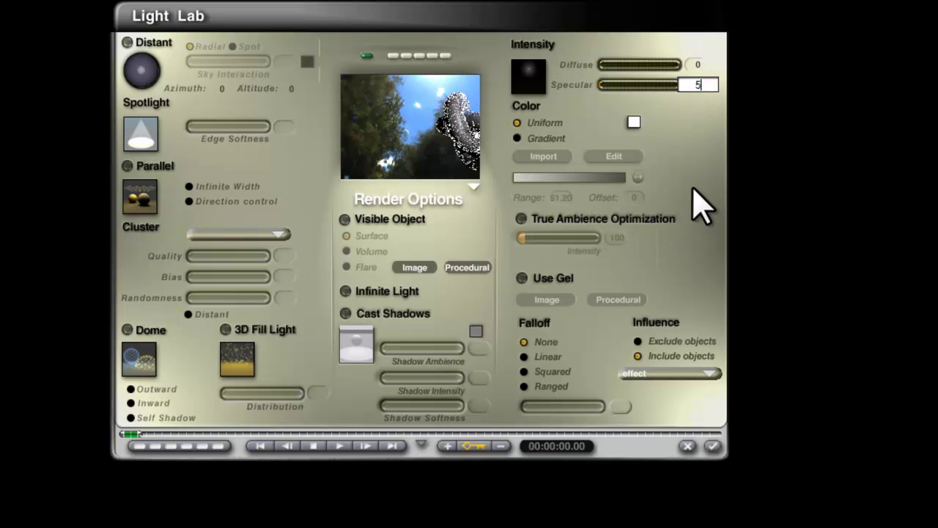
key("Return")
left_click(714, 446)
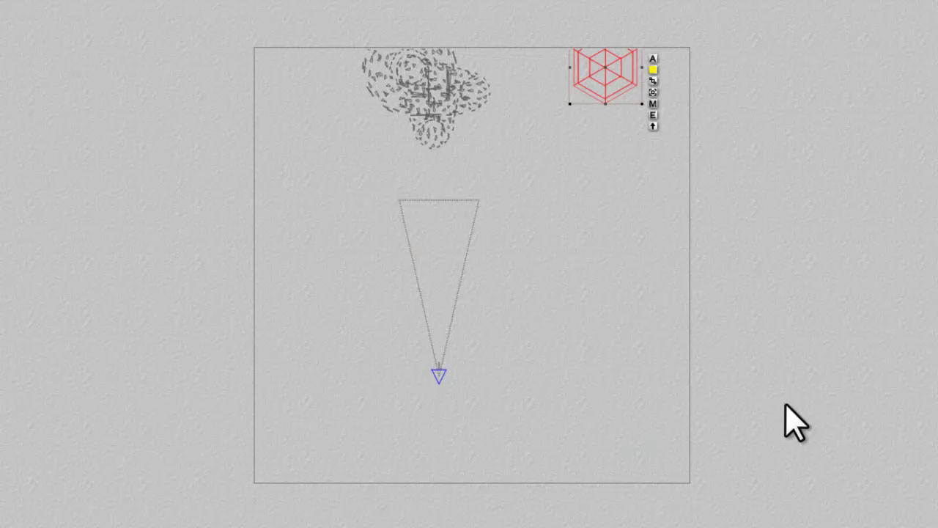
Step: Move the radial light farther behind the knot in the top view, and adjust its position in the camera view
key("minus")
key("minus")
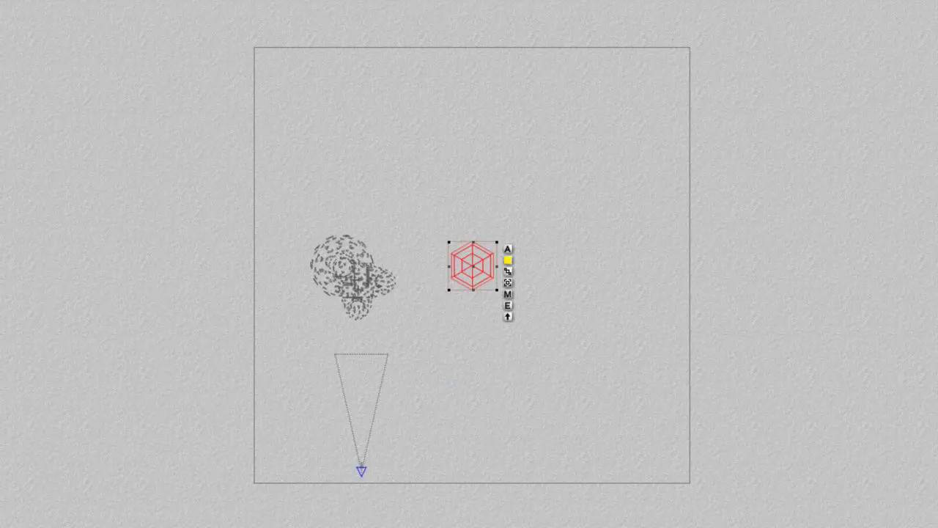
left_click_drag(476, 276, 462, 203)
key("1")
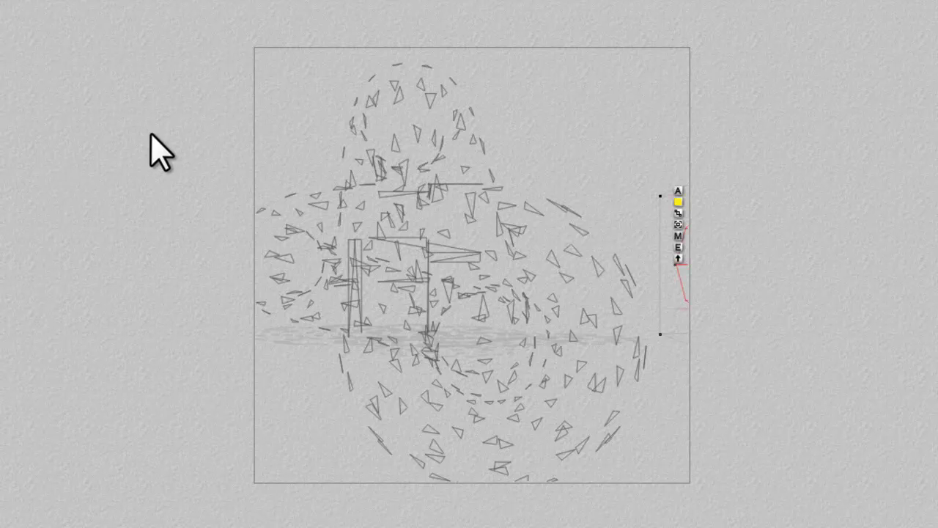
left_click_drag(682, 275, 569, 215)
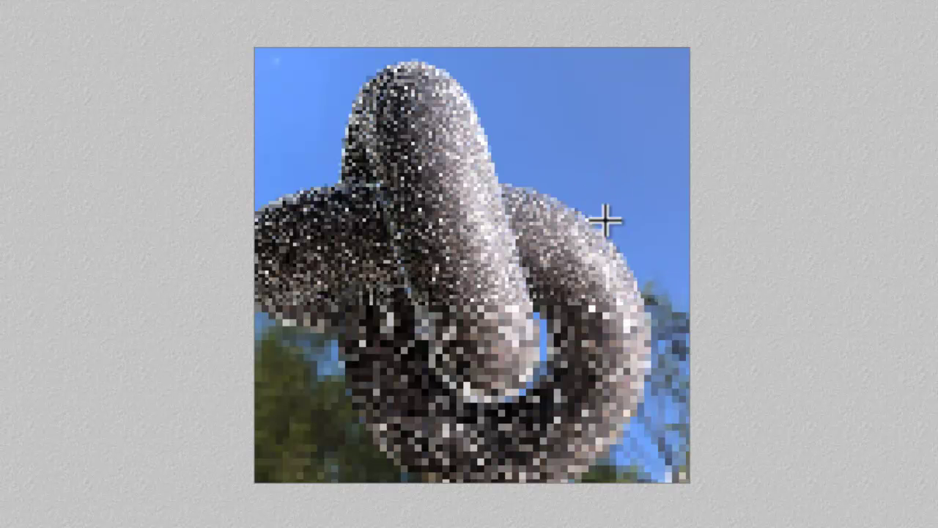
Step: Reopen the radial light's settings and turn its cast shadows on
left_click(643, 297)
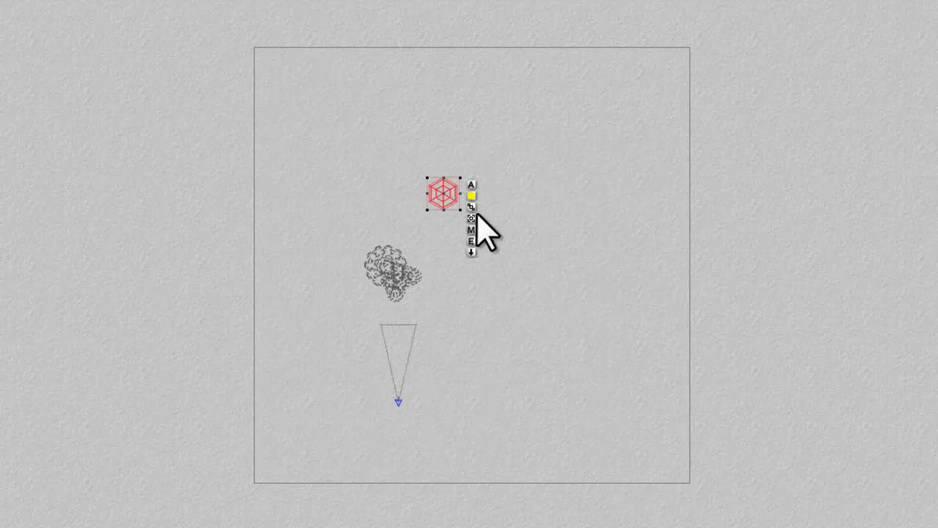
left_click(471, 242)
left_click(345, 313)
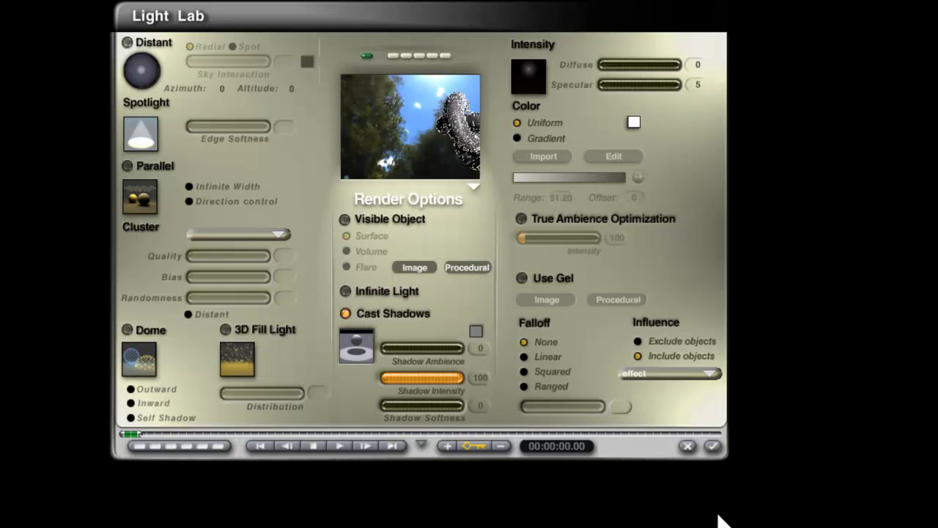
Step: Apply the light settings, render the scene, and render test areas over the knot's top loop and right loop
left_click(712, 445)
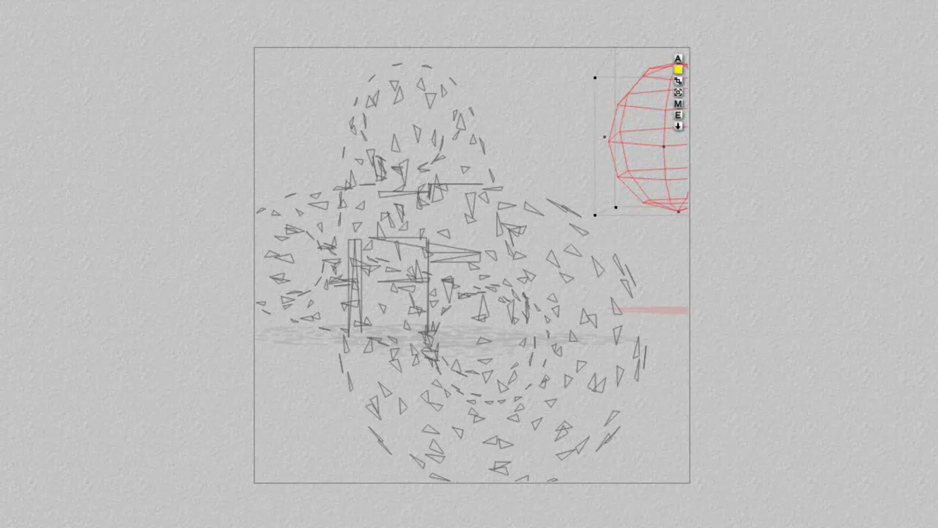
left_click(1, 326)
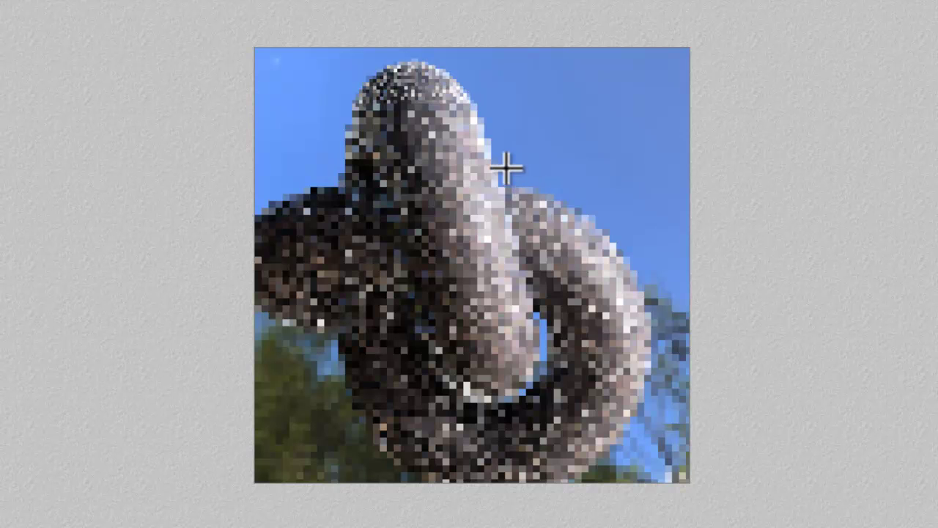
left_click_drag(504, 168, 430, 96)
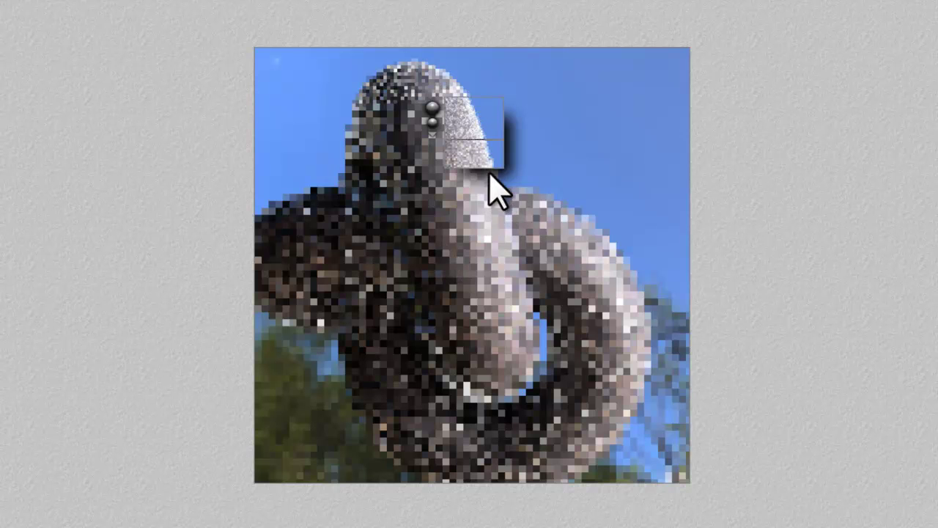
left_click_drag(608, 252, 542, 186)
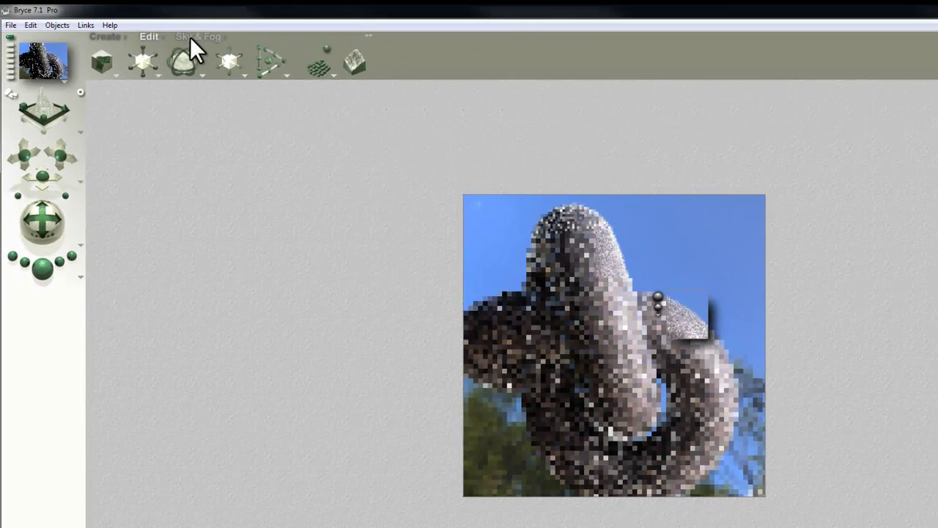
Step: Adjust the sun's direction, render the scene again, and render a test area on the knot's right loop
left_click(192, 37)
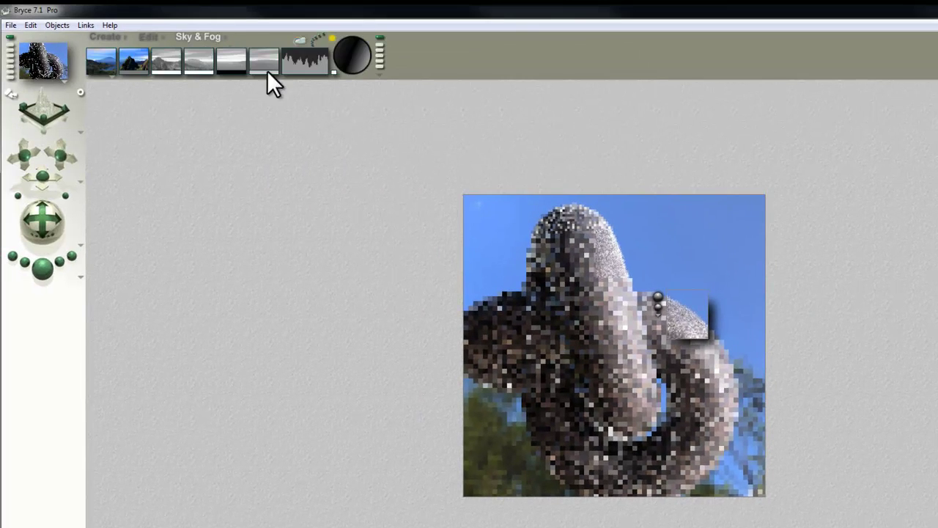
left_click(358, 59)
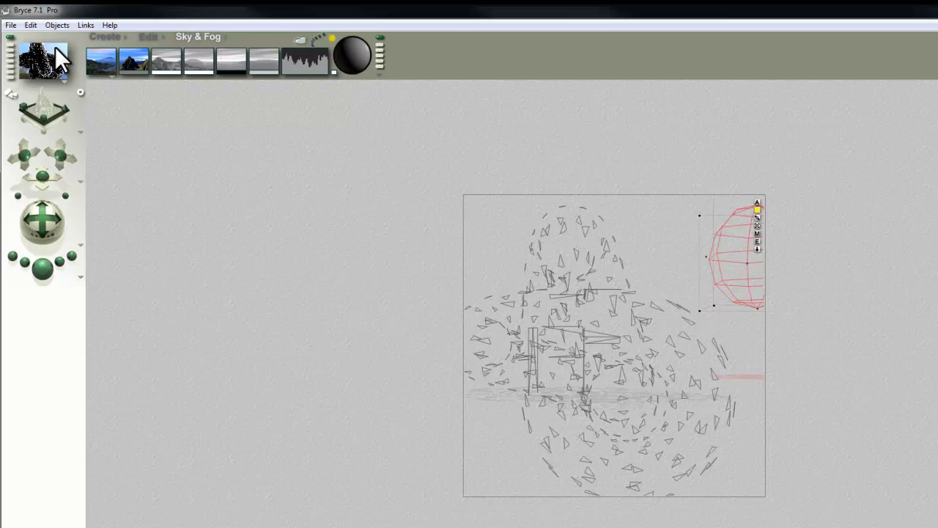
left_click(42, 269)
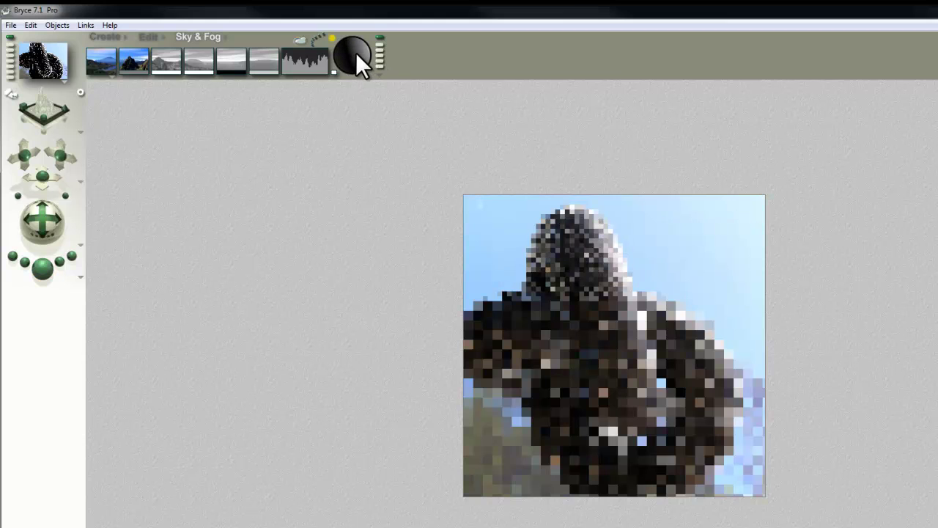
left_click(141, 232)
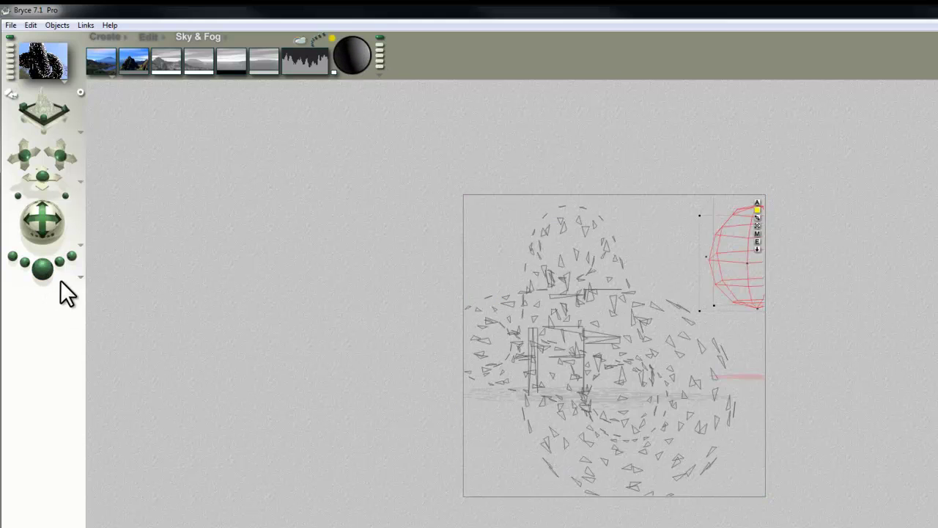
left_click(42, 270)
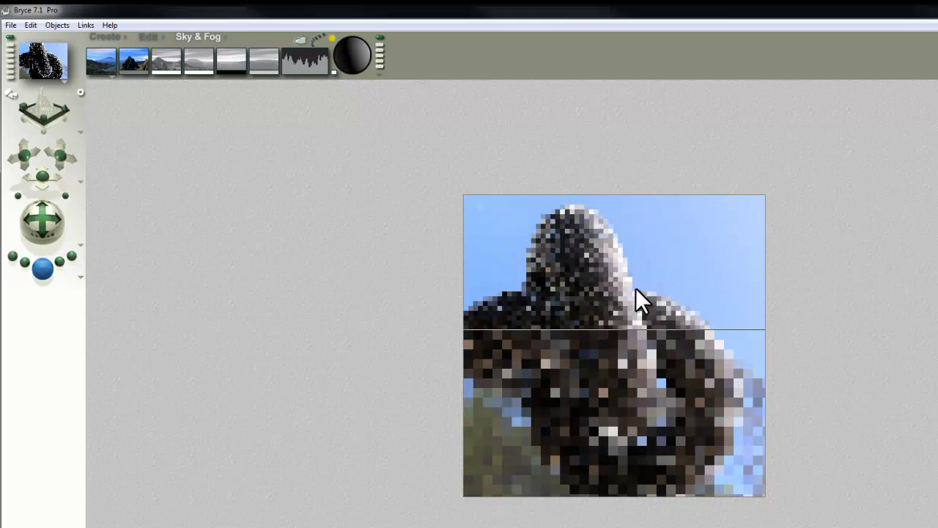
left_click_drag(669, 297, 722, 359)
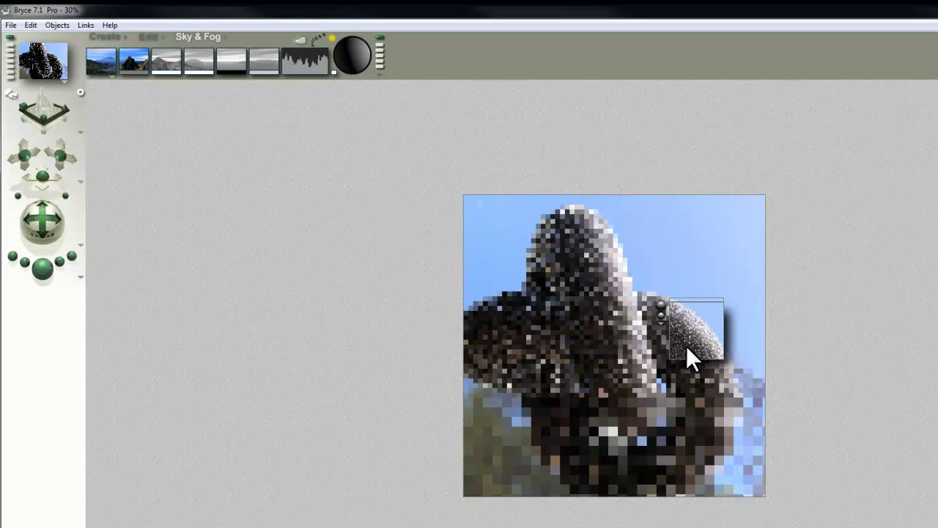
key("Escape")
Step: Move the radial light directly behind the knot in the top view, and reposition it in the camera view
key("2")
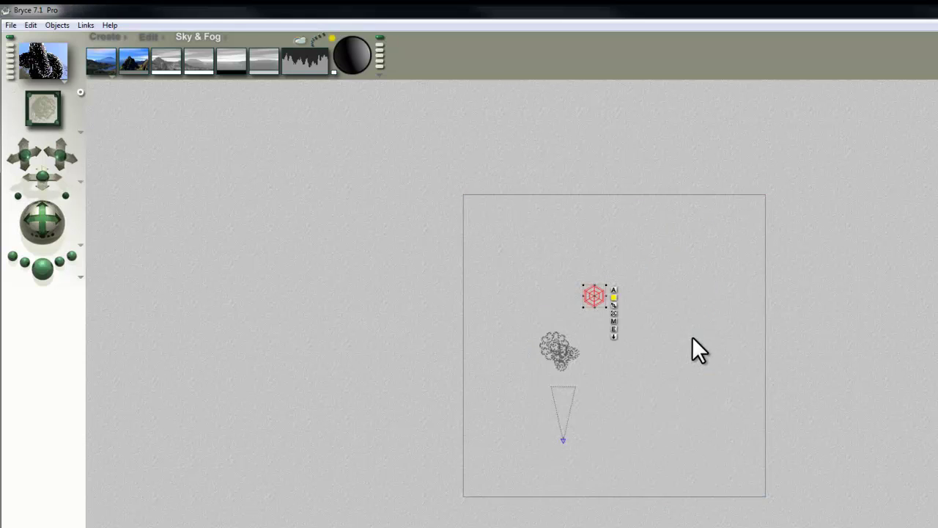
left_click_drag(599, 300, 567, 299)
key("1")
left_click_drag(596, 271, 649, 293)
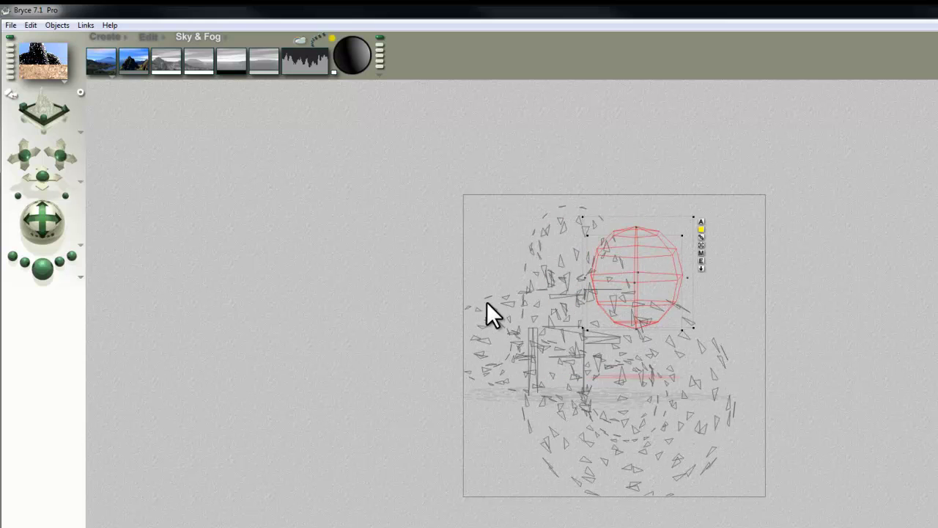
Step: Select the effect object, open its material and the material's shading options, and apply the material
right_click(698, 332)
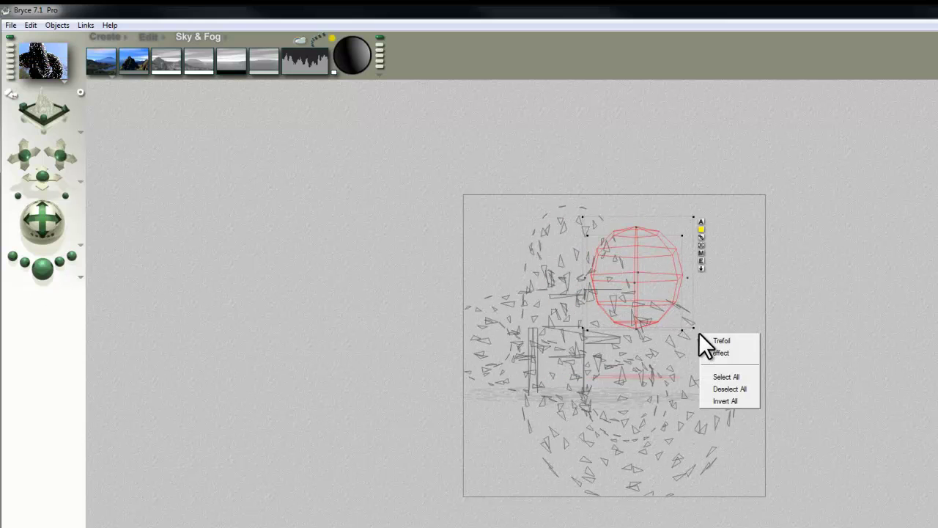
left_click(726, 354)
left_click(758, 233)
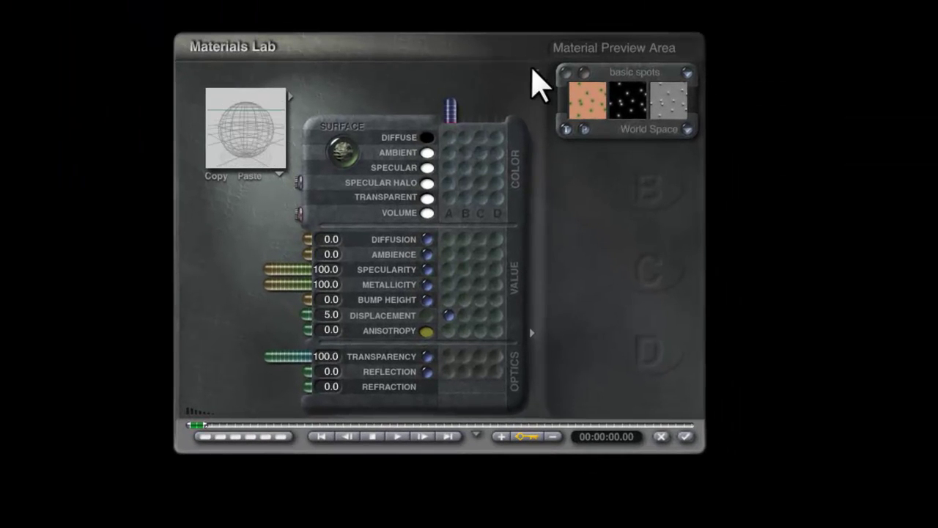
left_click(535, 71)
left_click(484, 74)
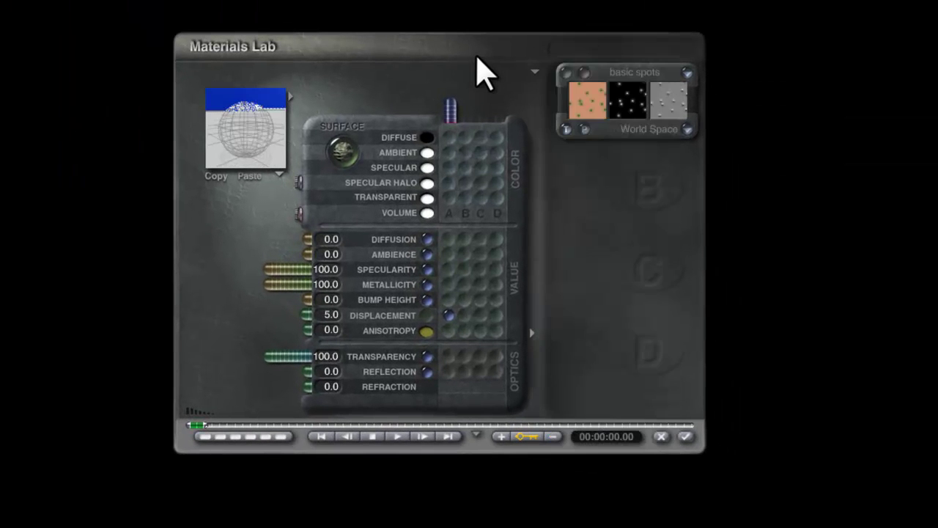
left_click(685, 436)
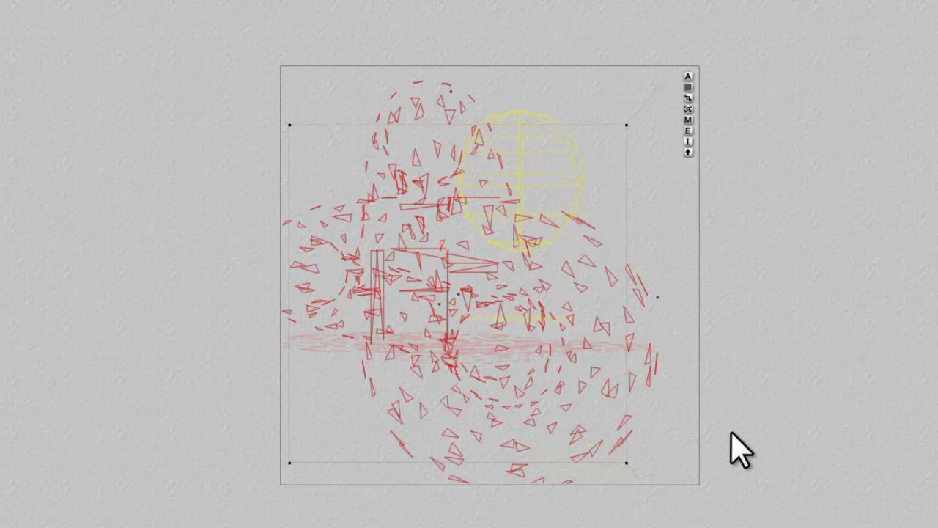
Step: Render the scene and a test area on the knot's right loop to check the sparkle
left_click(68, 299)
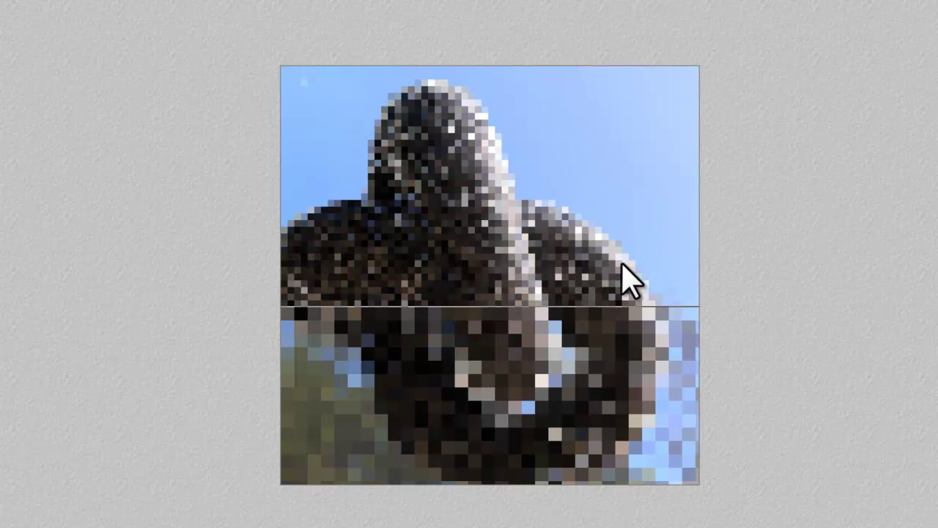
left_click_drag(620, 282, 551, 210)
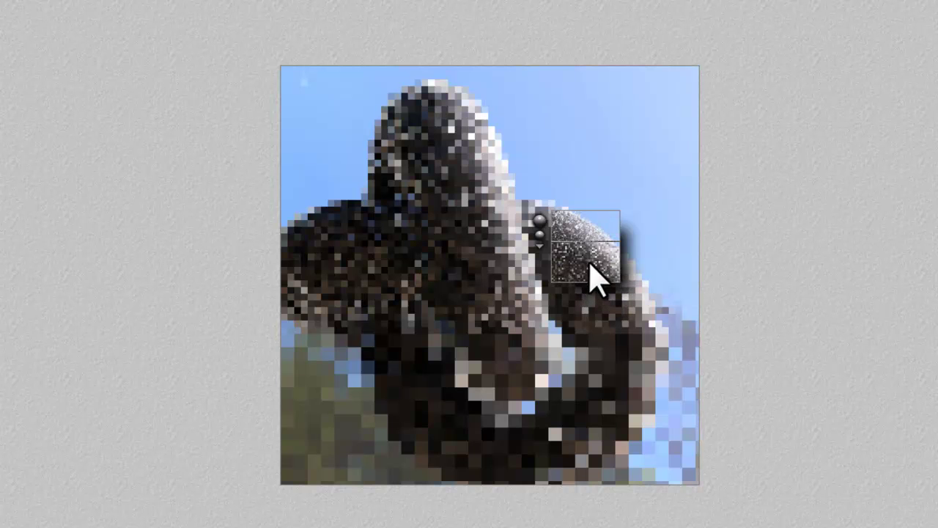
key("Escape")
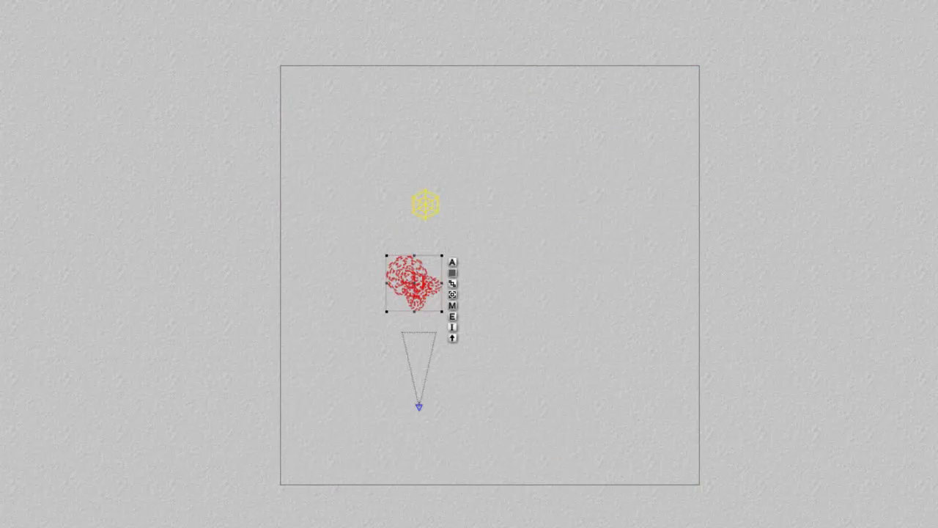
Step: Nudge the effect object slightly sideways in the top view, and return to the camera view
key("plus")
key("plus")
key("plus")
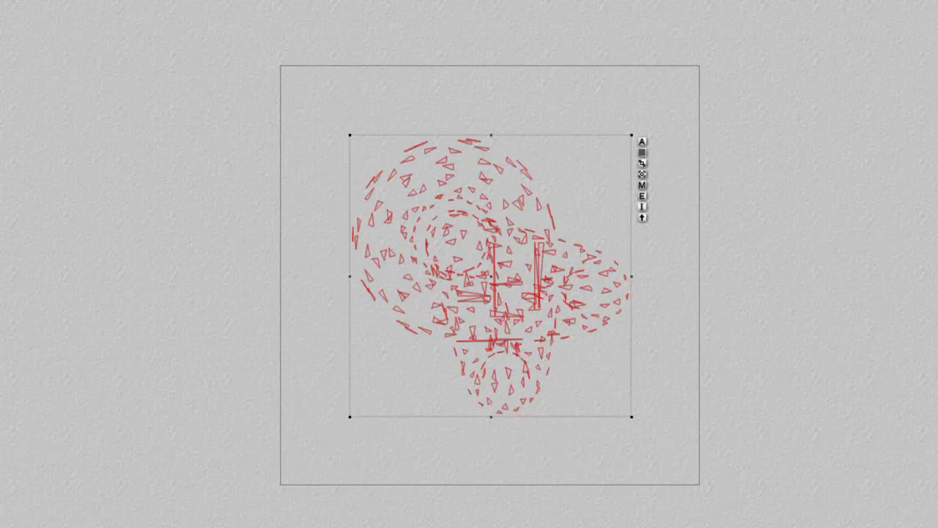
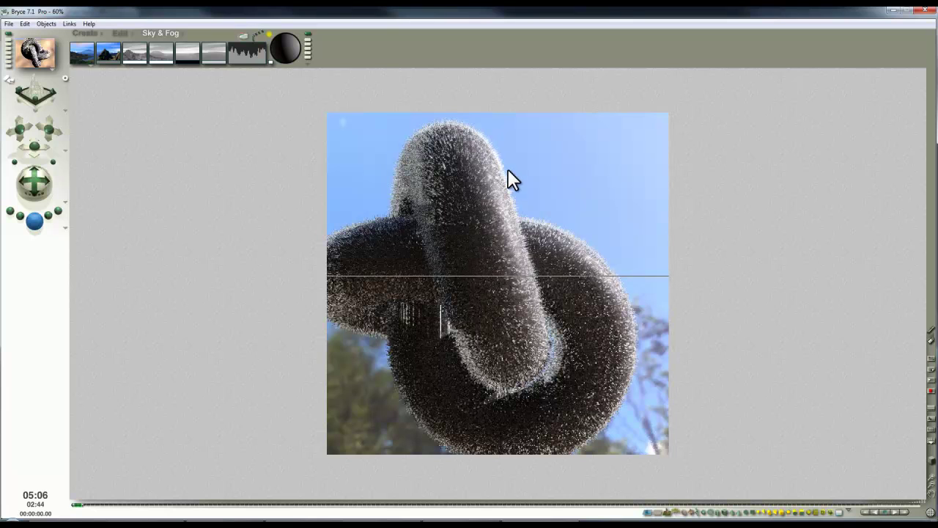
left_click(507, 233)
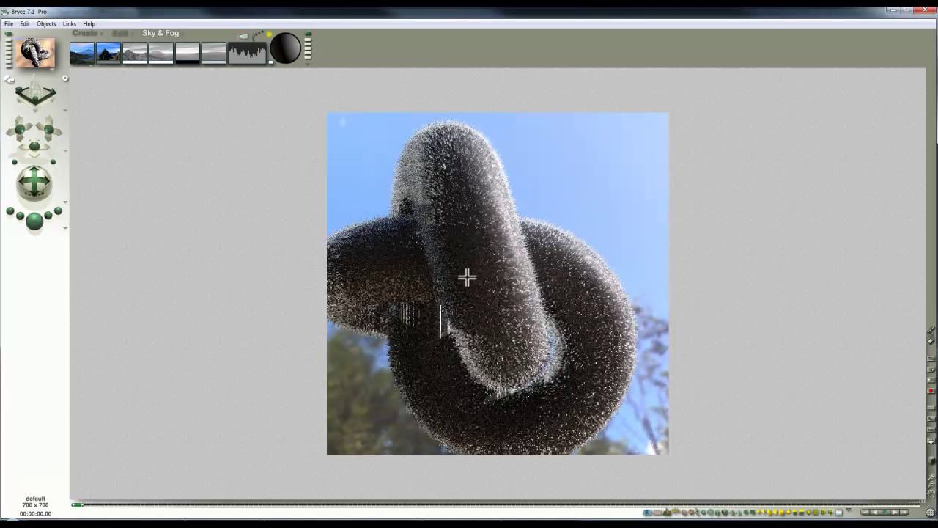
left_click(522, 306)
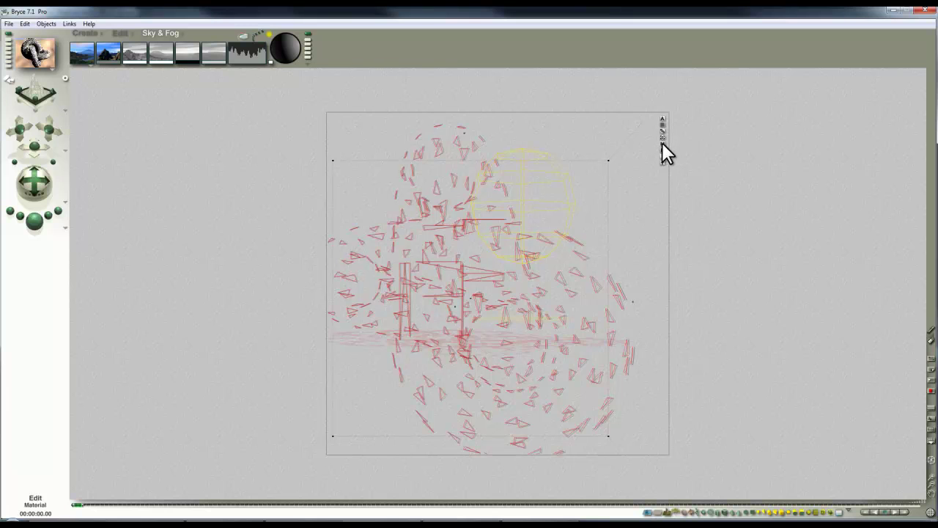
key("2")
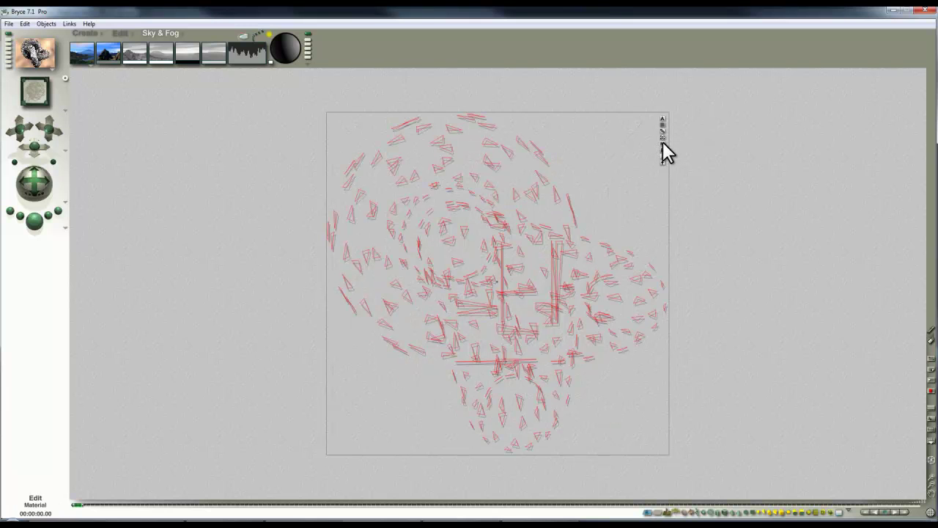
left_click_drag(545, 273, 547, 274)
key("1")
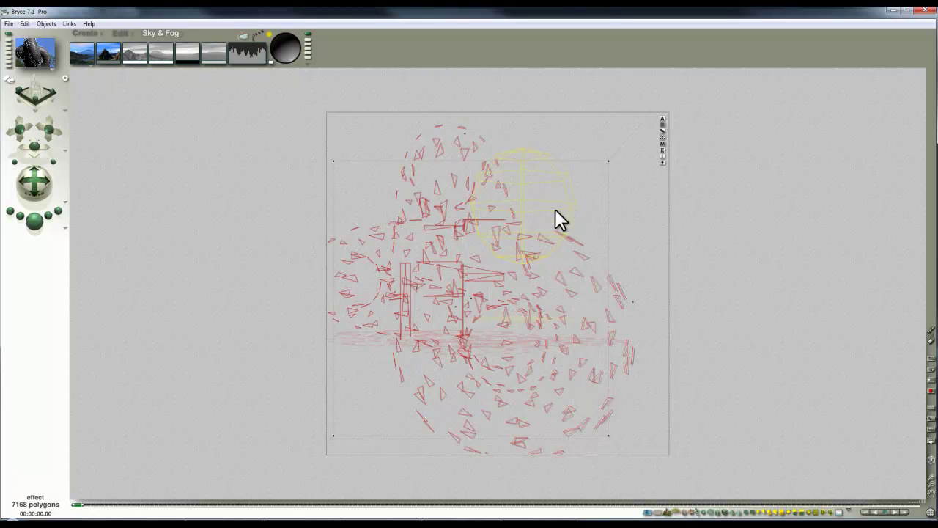
Step: Move the radial light to the far right behind the knot in the top view, and return to the camera view
key("2")
left_click(932, 484)
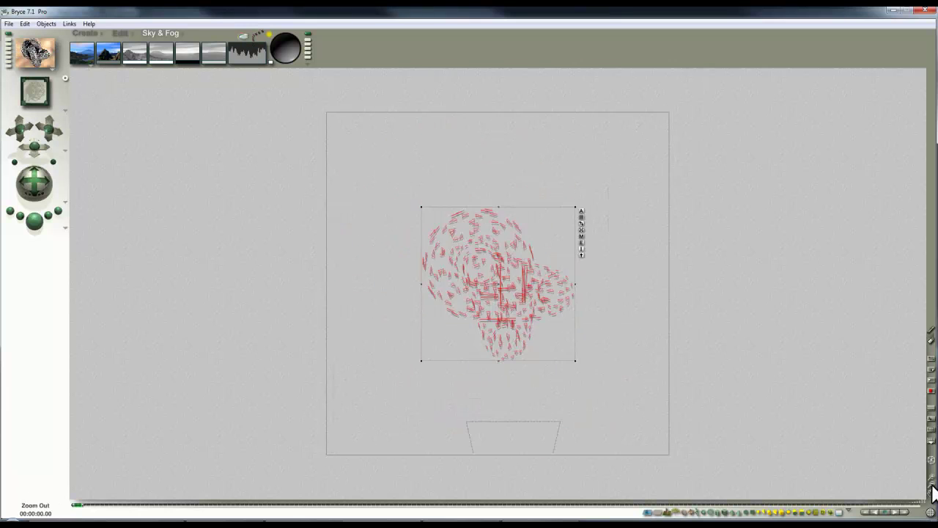
left_click(932, 489)
left_click(540, 238)
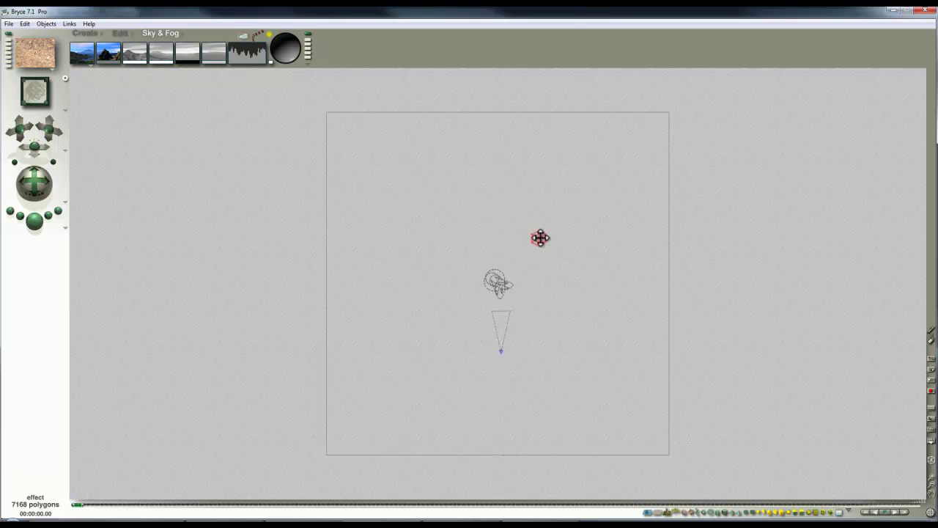
key("1")
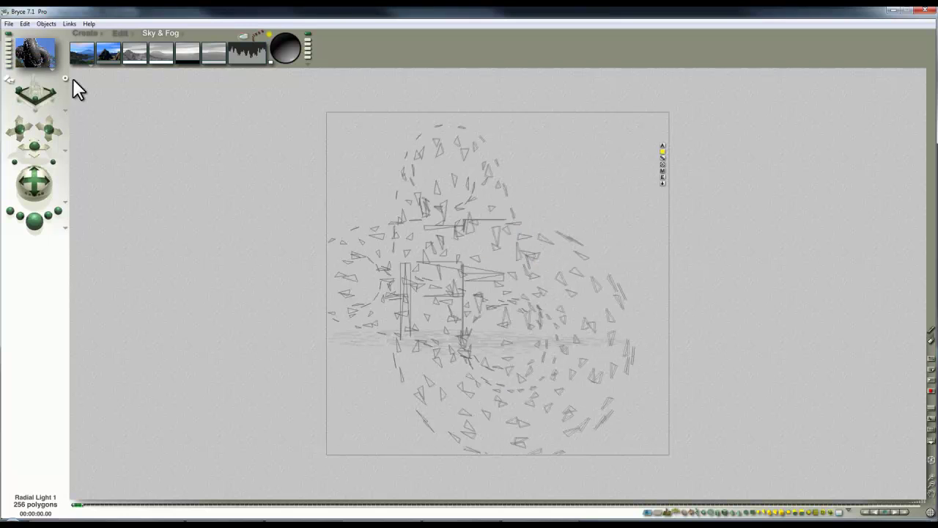
Step: Set the radial light's specular intensity to 4 and apply the light settings
left_click(663, 177)
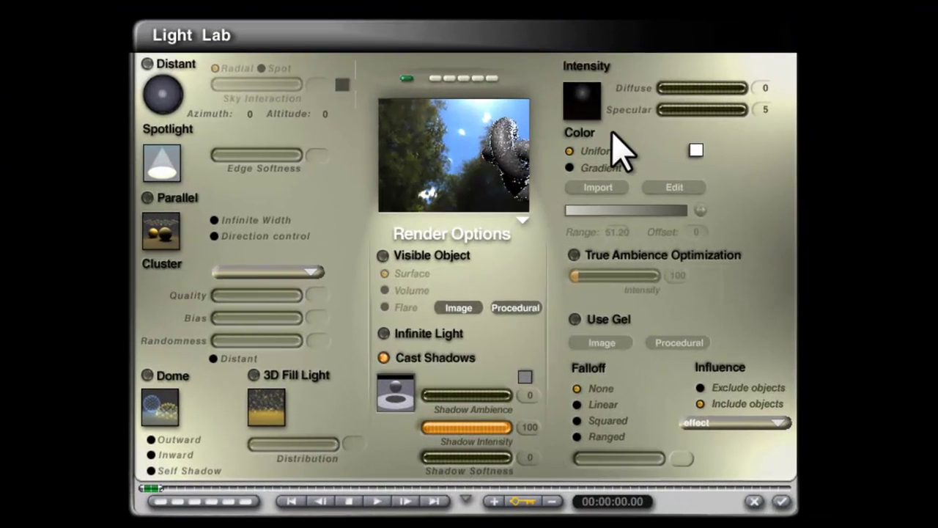
left_click(765, 111)
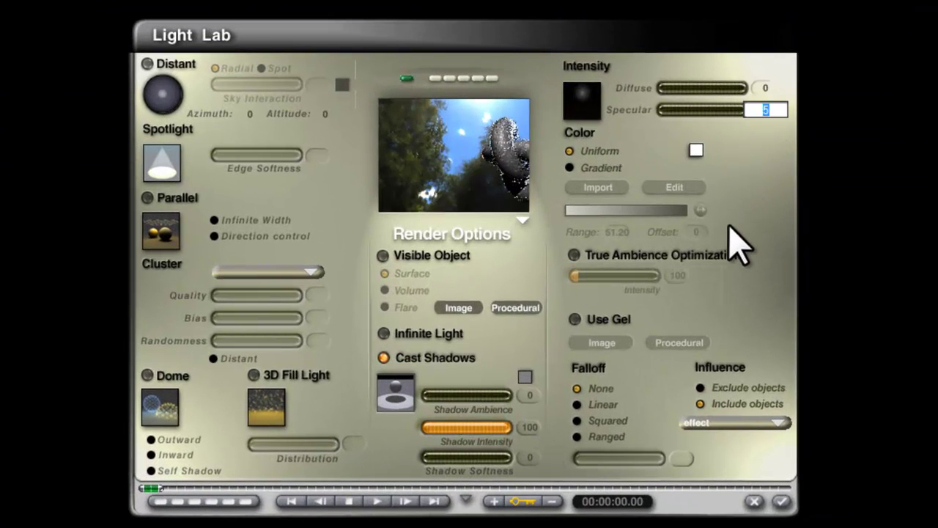
type("344")
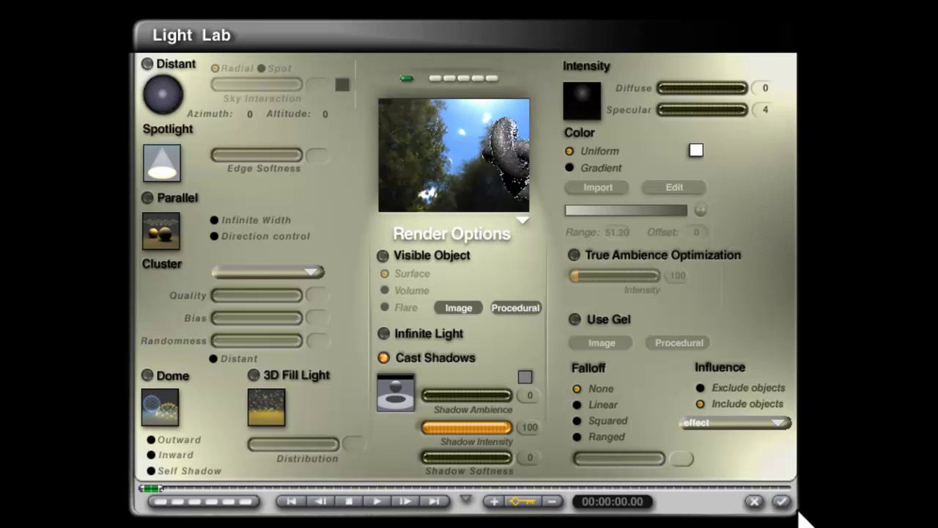
left_click(781, 502)
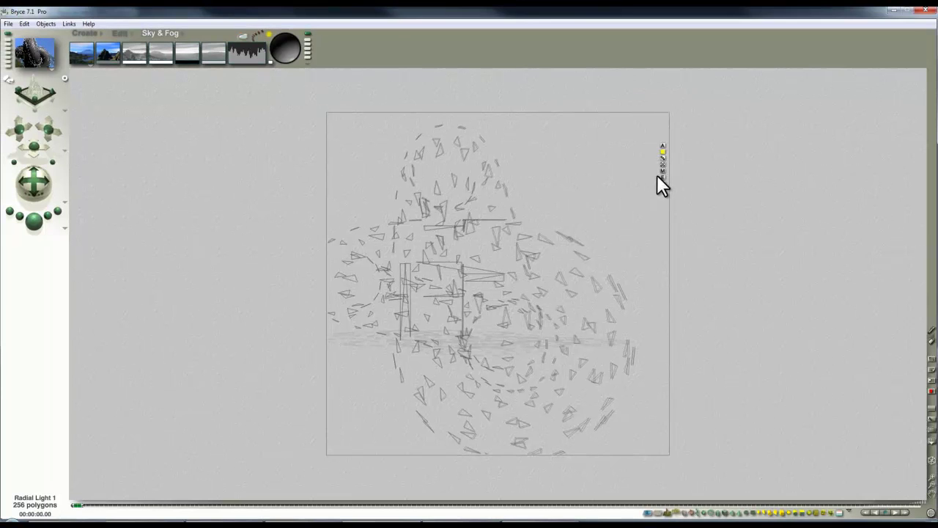
Step: Raise the Clip aX+b filter's a value to 2.6745 on the alpha channel of the effect object's basic spots texture, and apply it
left_click(468, 209, "ctrl")
left_click(489, 225)
left_click(663, 144)
left_click(630, 71)
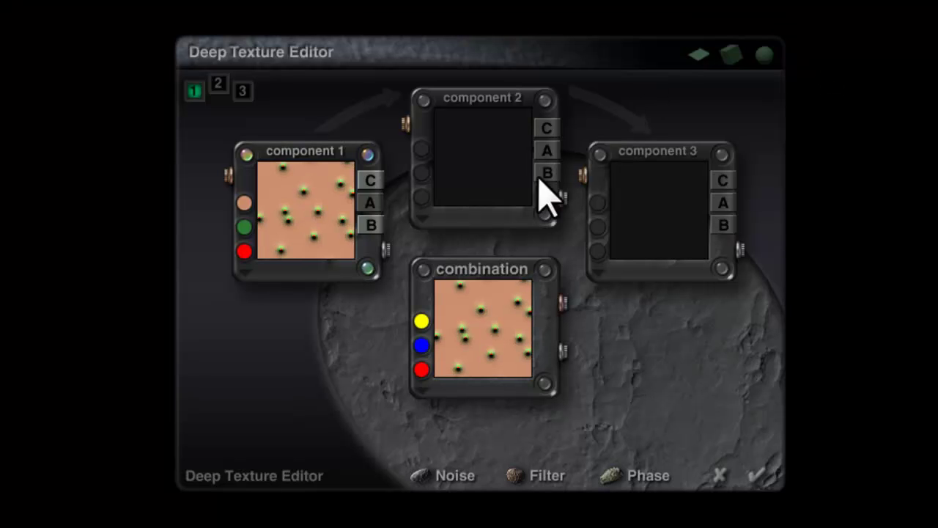
left_click(366, 204)
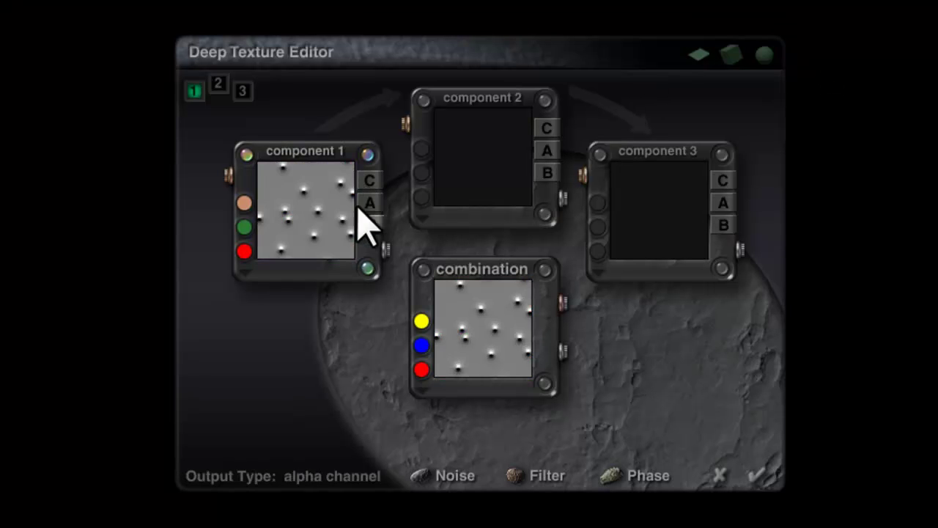
left_click(367, 156)
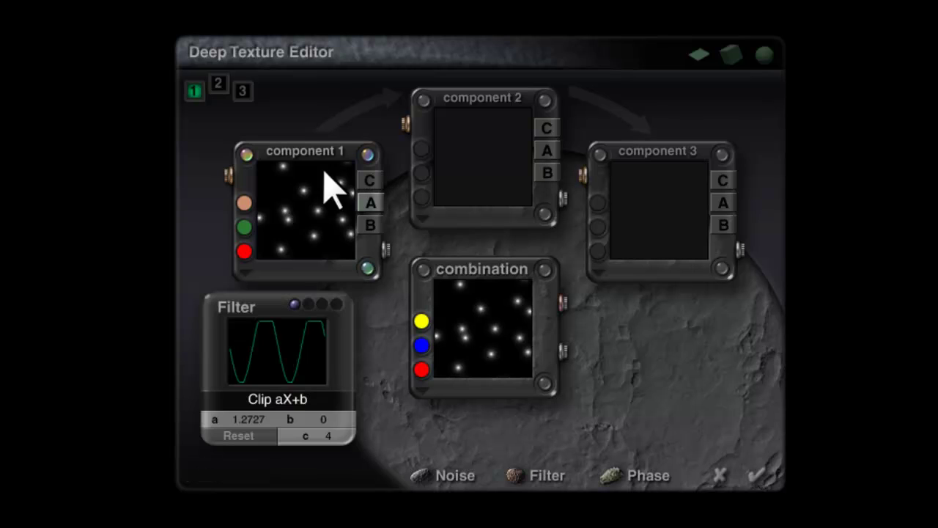
left_click_drag(247, 417, 250, 417)
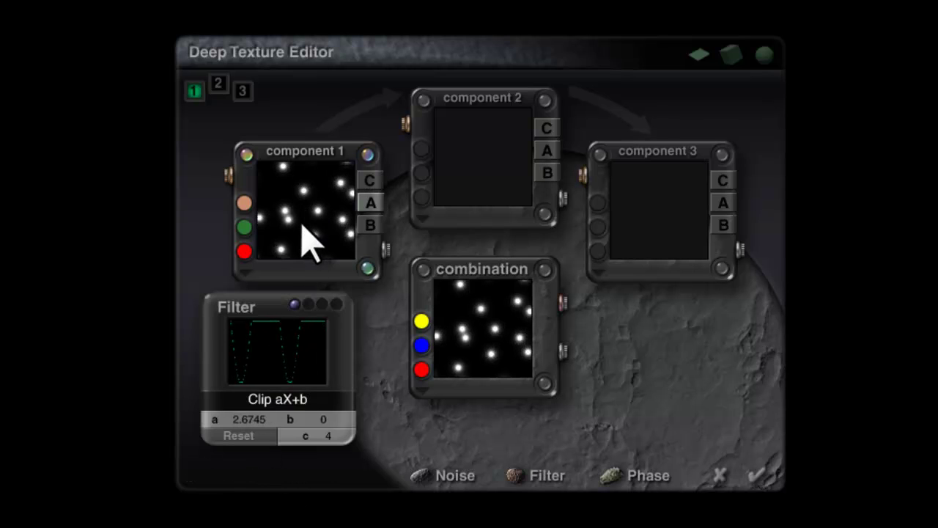
left_click(757, 477)
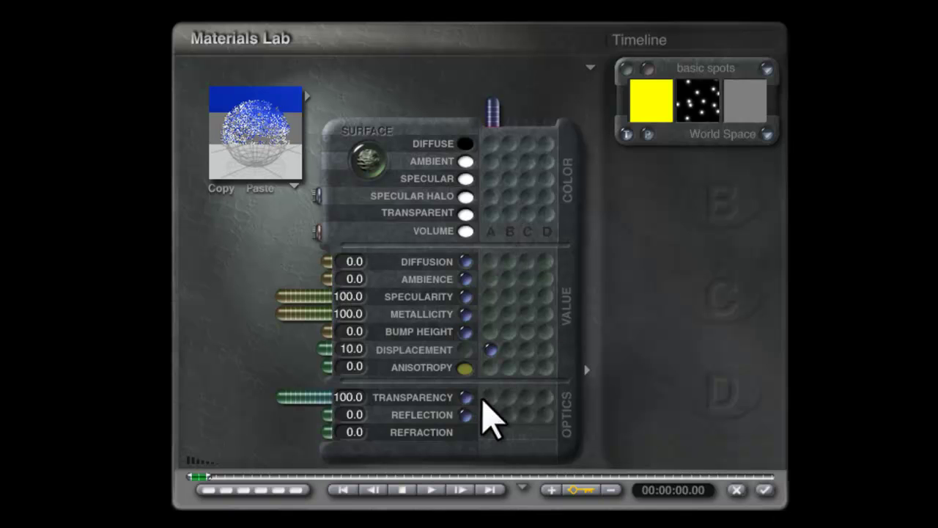
Step: Set the effect object's displacement to 7, apply the material and render the scene
left_click(355, 351)
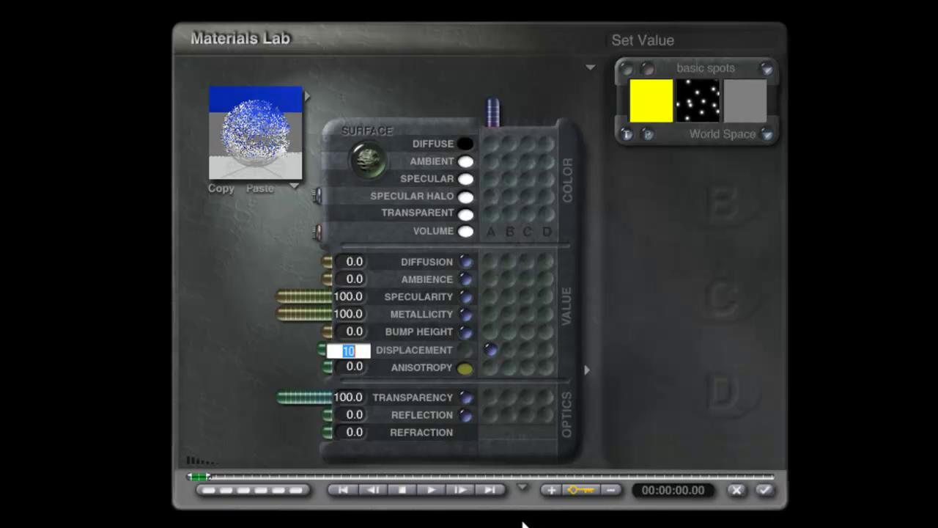
type("7")
key("Return")
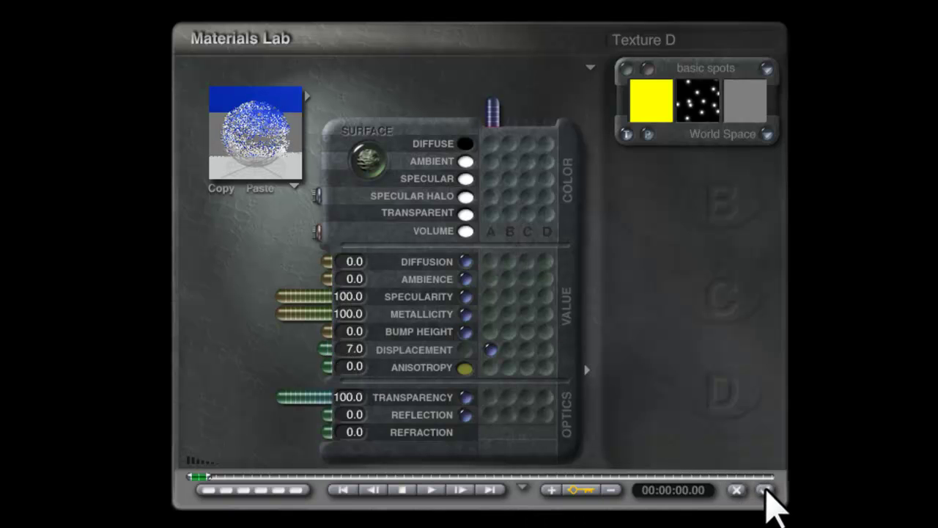
left_click(764, 490)
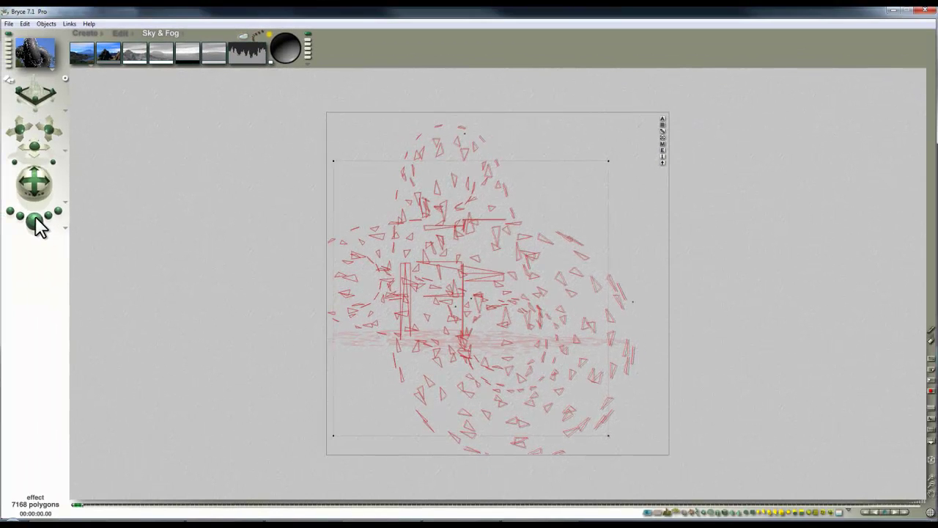
left_click(35, 219)
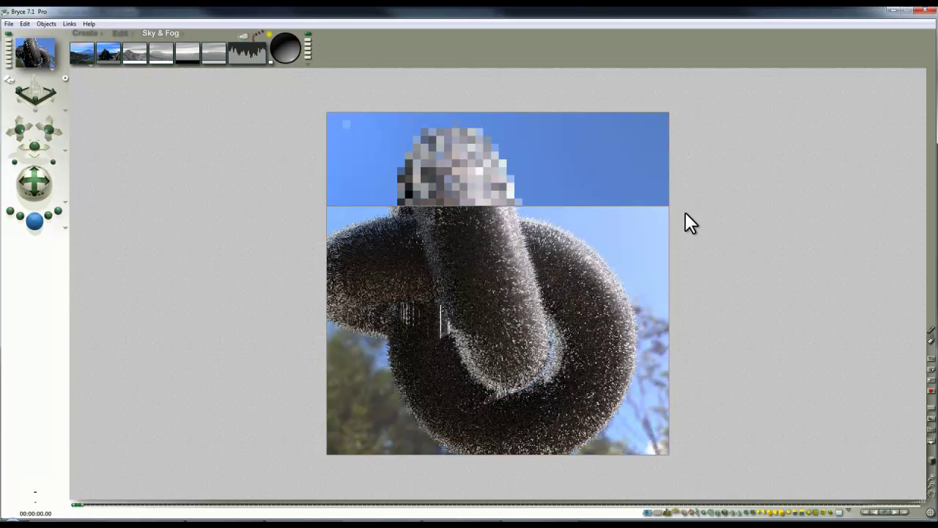
left_click(202, 196)
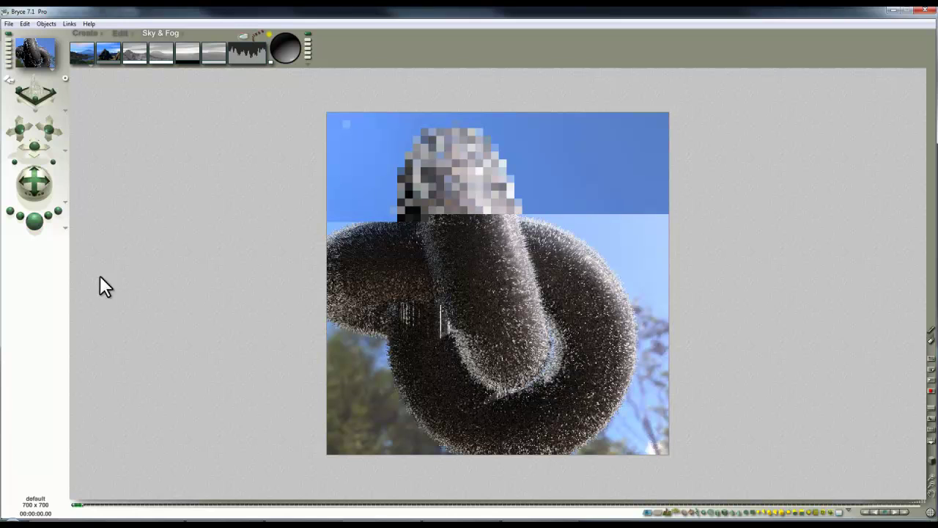
Step: Check the render options and the 700 x 700 document setup at 1:1.00 render resolution, and close them
left_click(65, 227)
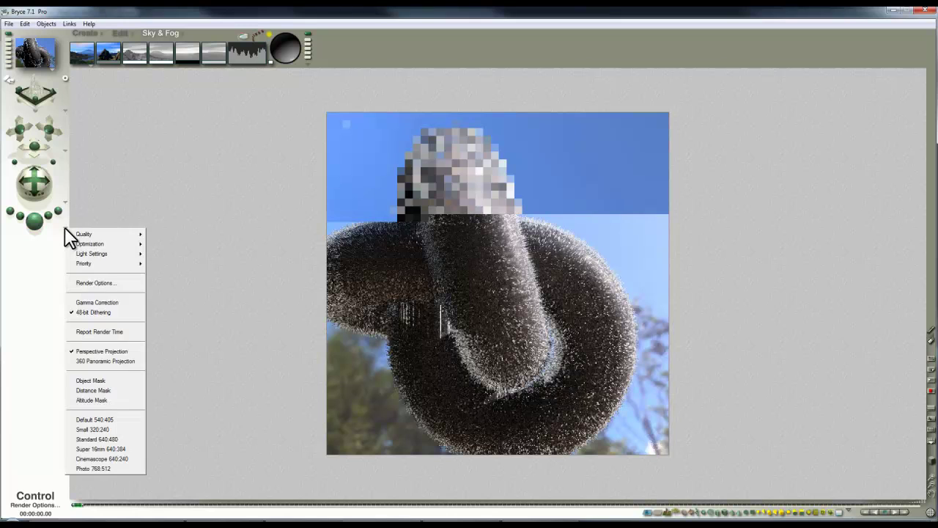
left_click(110, 284)
left_click(269, 183)
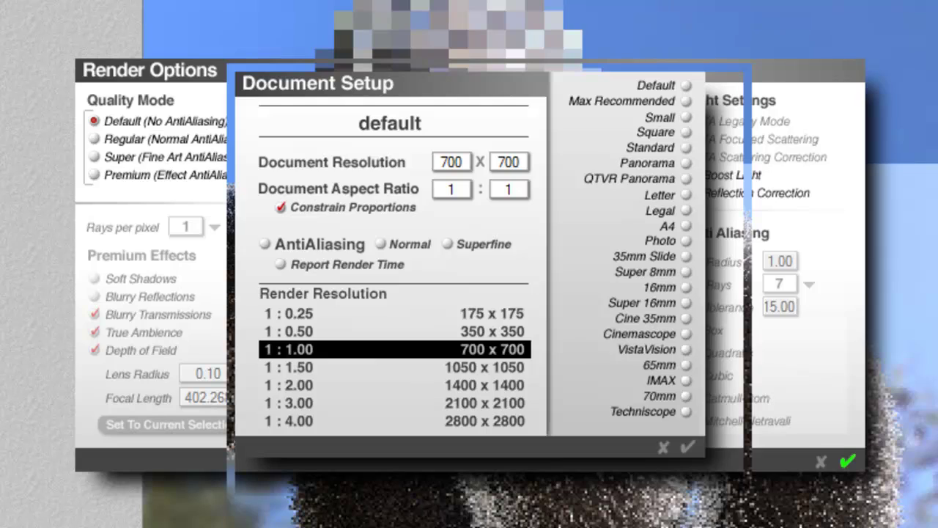
left_click(683, 448)
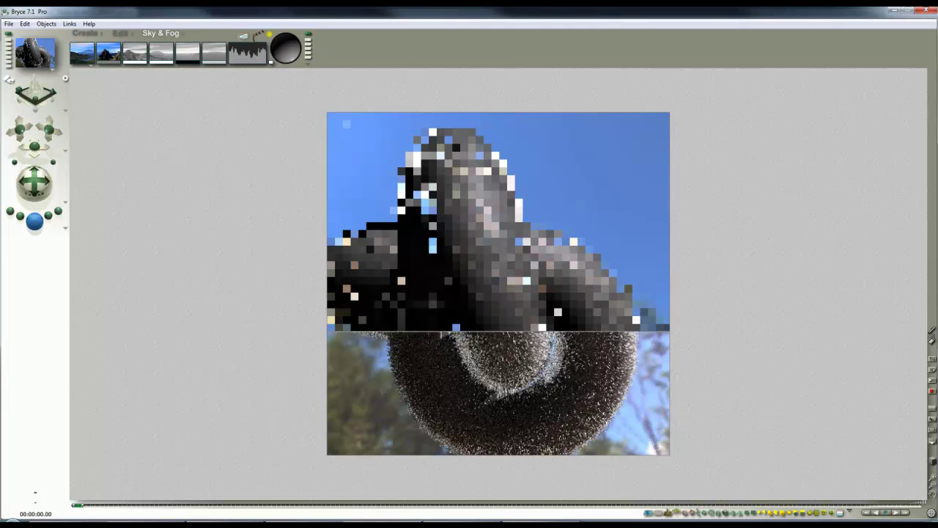
Step: Apply Premium quality at 4 rays per pixel with Blurry Transmissions, True Ambience and Depth of Field, and render a test area on the upper loop's edge
left_click(66, 229)
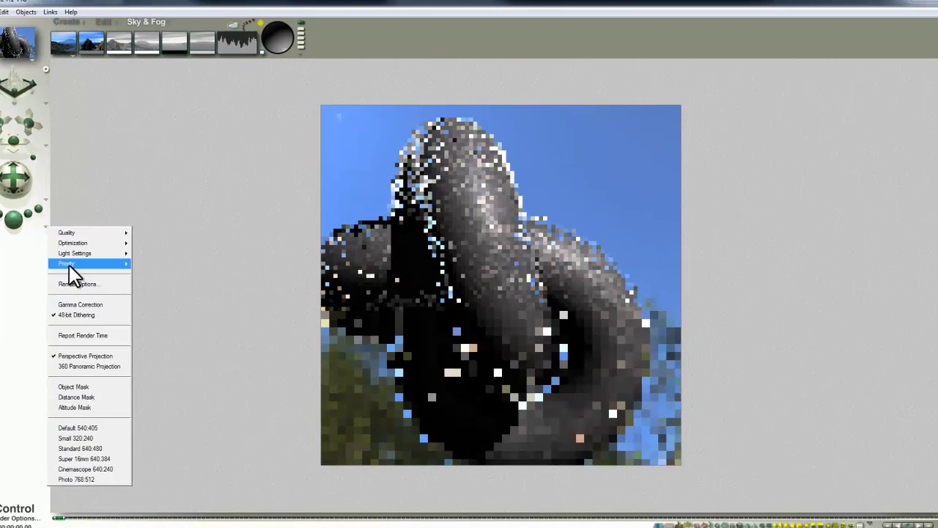
left_click(90, 281)
left_click(317, 219)
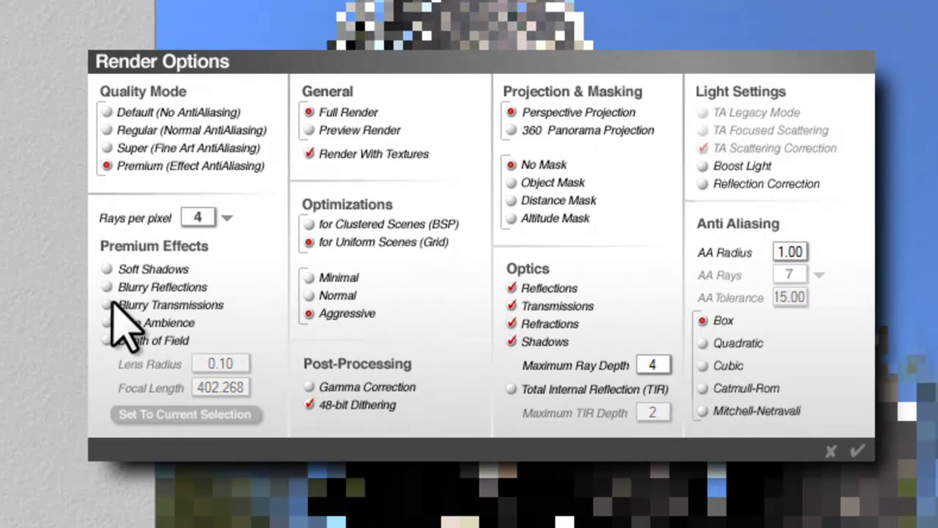
left_click(109, 304)
left_click(109, 322)
left_click(109, 340)
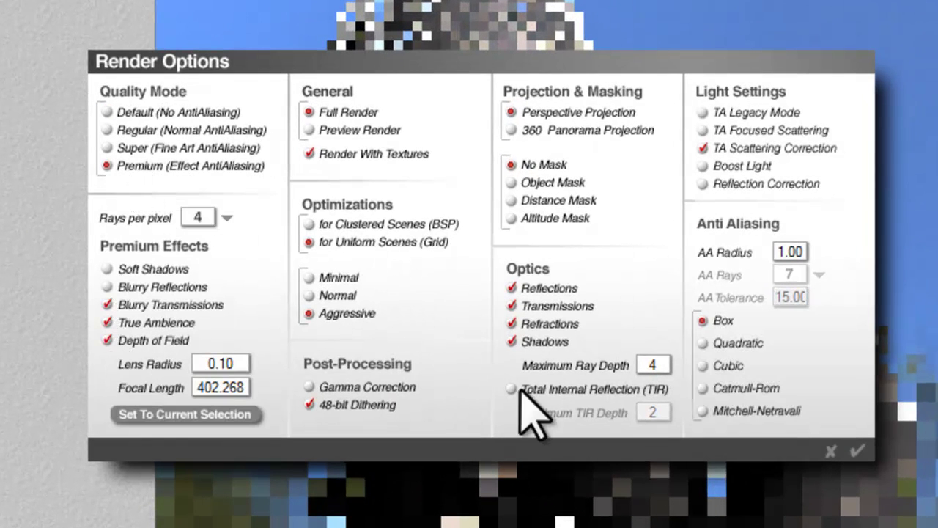
left_click(857, 450)
left_click_drag(687, 198, 555, 41)
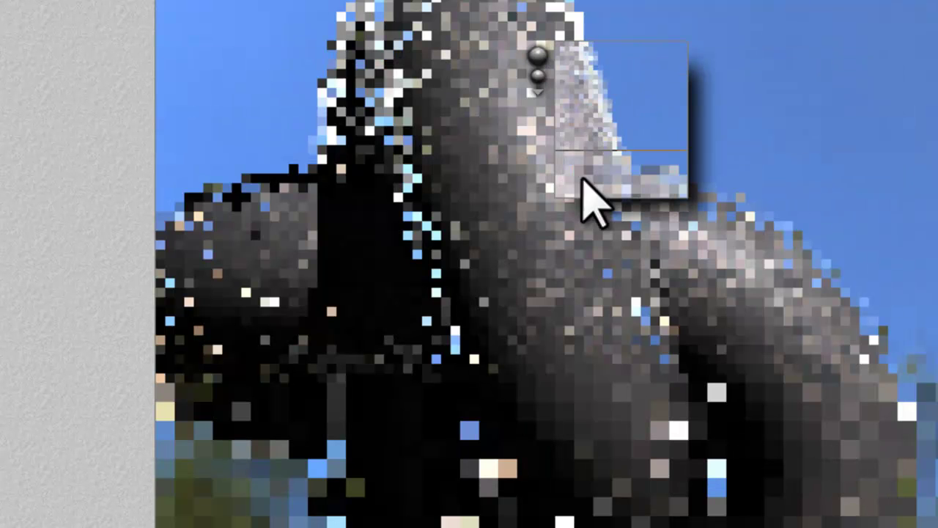